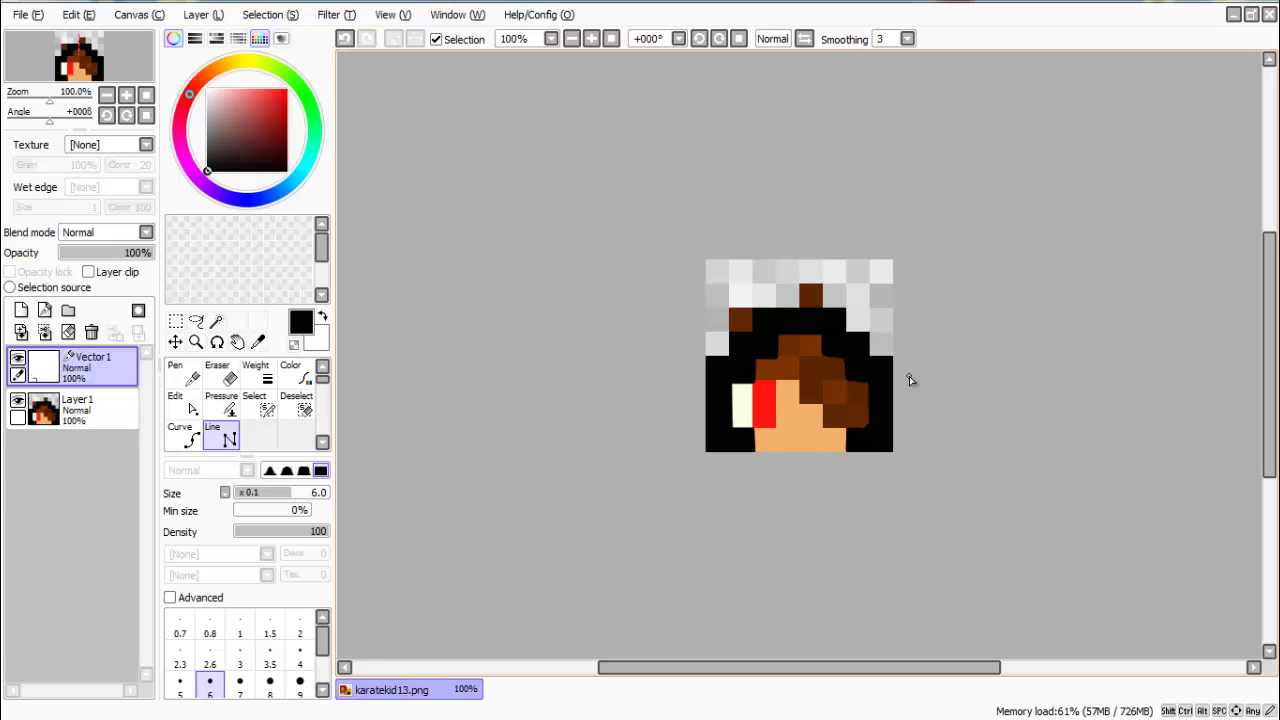
Step: Trace the stepped outline of the hair and face on Vector1 with straight size 6 black lines
left_click(30, 412, "ctrl")
left_click(18, 402)
left_click(180, 402)
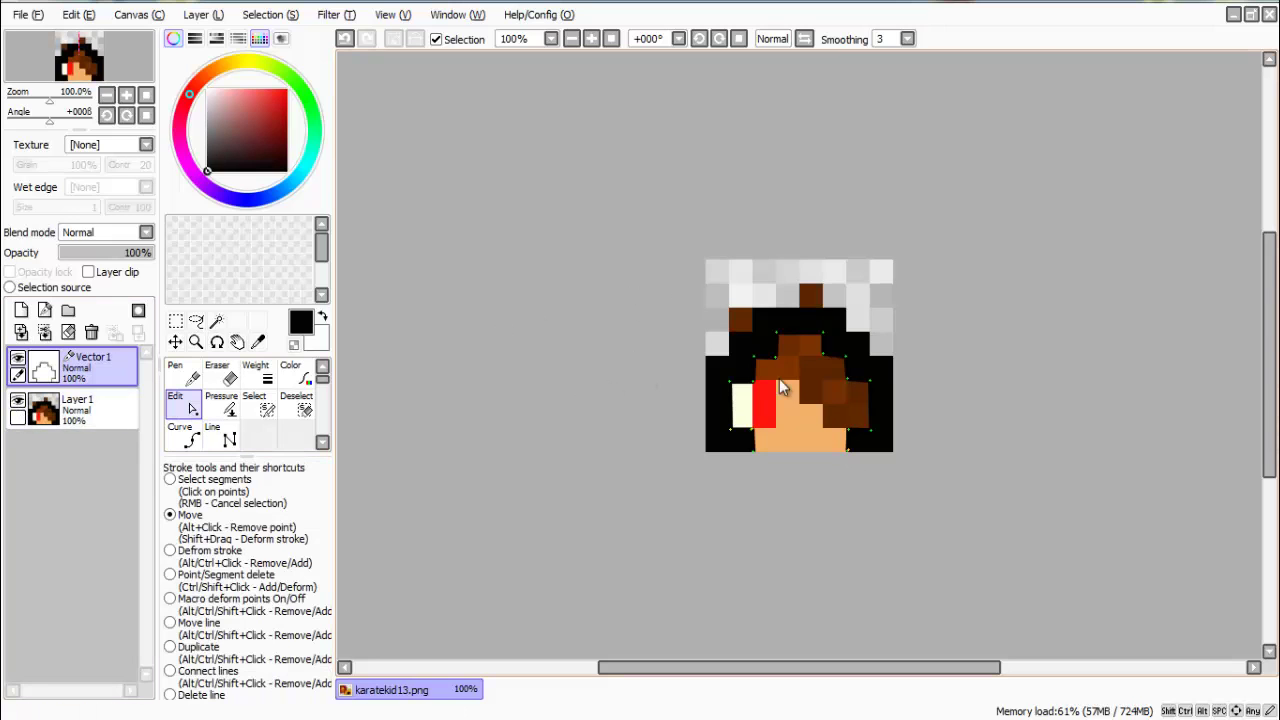
Step: Hide Layer1 and soften the left shoulder and top corners of the traced outline by moving its points
scroll(764, 410, "up", 3)
left_click_drag(739, 321, 724, 310)
left_click_drag(667, 321, 683, 340)
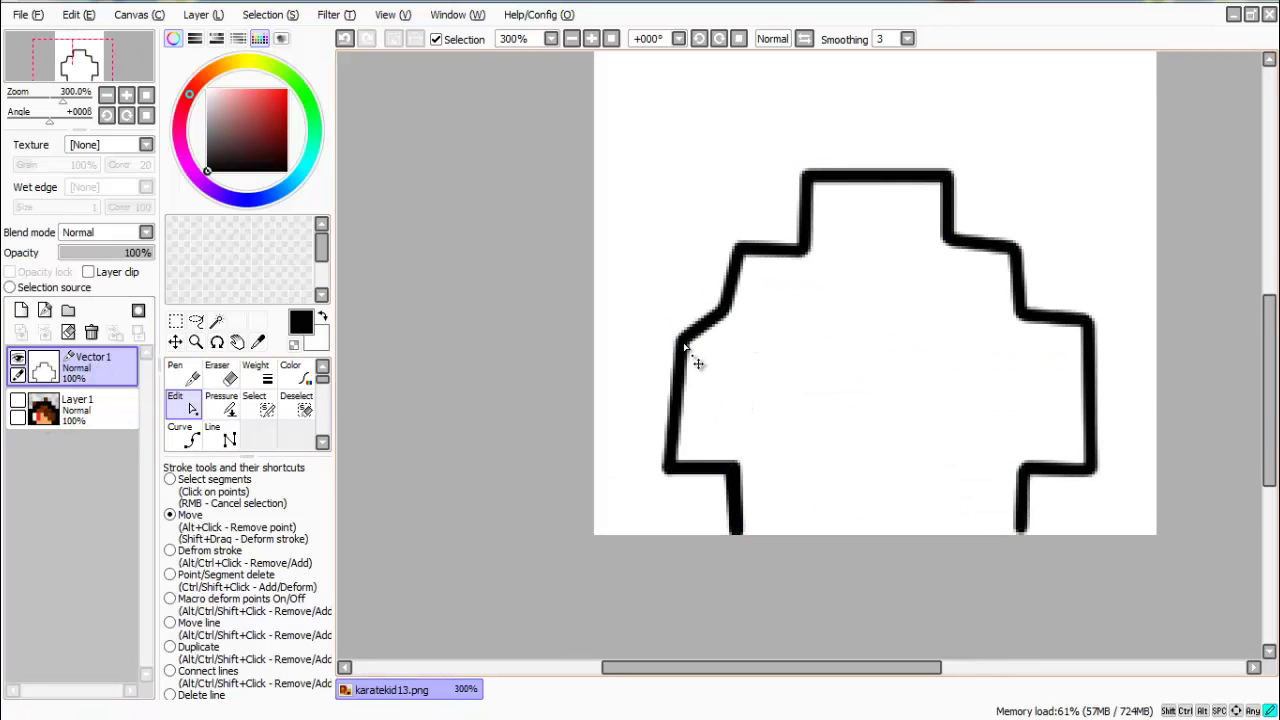
left_click_drag(805, 248, 788, 237)
left_click_drag(806, 176, 819, 190)
left_click_drag(948, 176, 933, 189)
Step: Reshape the right shoulder and both sides of the traced outline into softer curves and show Layer1 again
left_click_drag(962, 241, 961, 233)
left_click_drag(998, 245, 997, 255)
left_click_drag(1019, 313, 1071, 331)
left_click_drag(731, 284, 736, 290)
mouse_move(679, 372)
left_mouse_down()
mouse_move(640, 366)
mouse_move(663, 361)
left_mouse_up()
left_click_drag(1078, 377, 1091, 371)
scroll(1027, 387, "up", 3)
scroll(1027, 387, "down", 4)
left_click(18, 401)
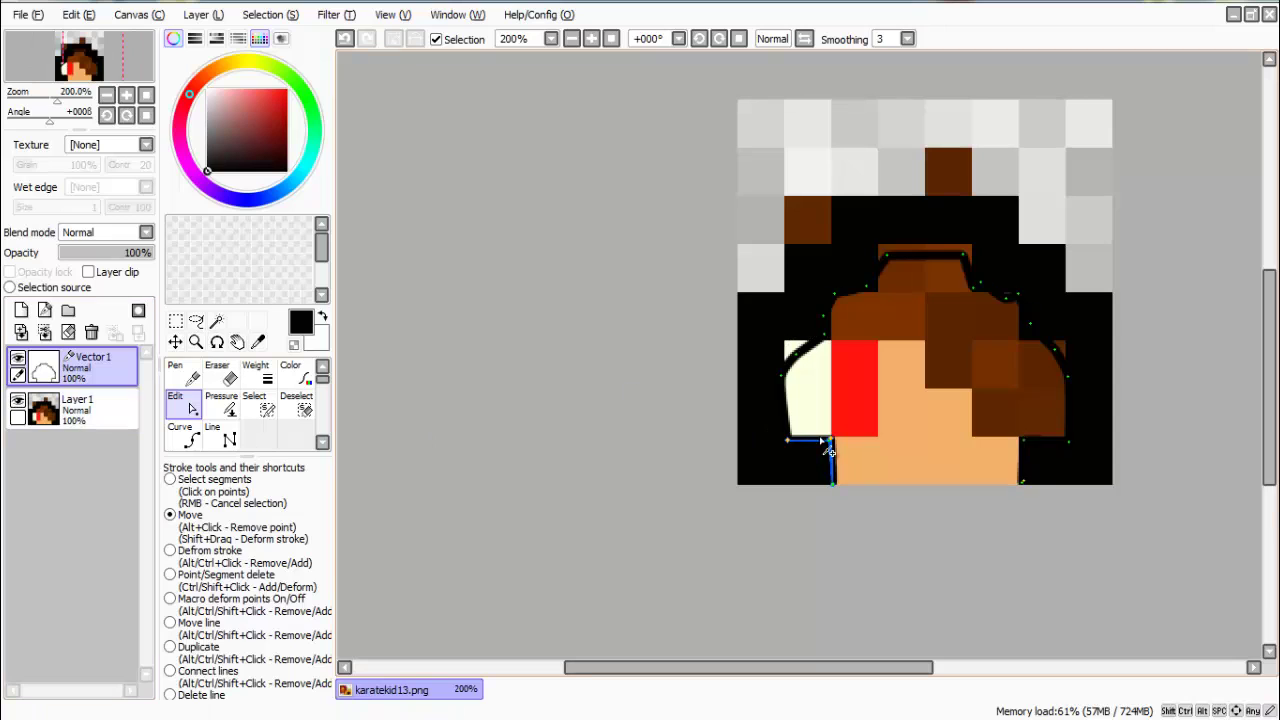
Step: Outline the red part of the eye with straight size 6 black lines and round the outline's corners
left_click(221, 435)
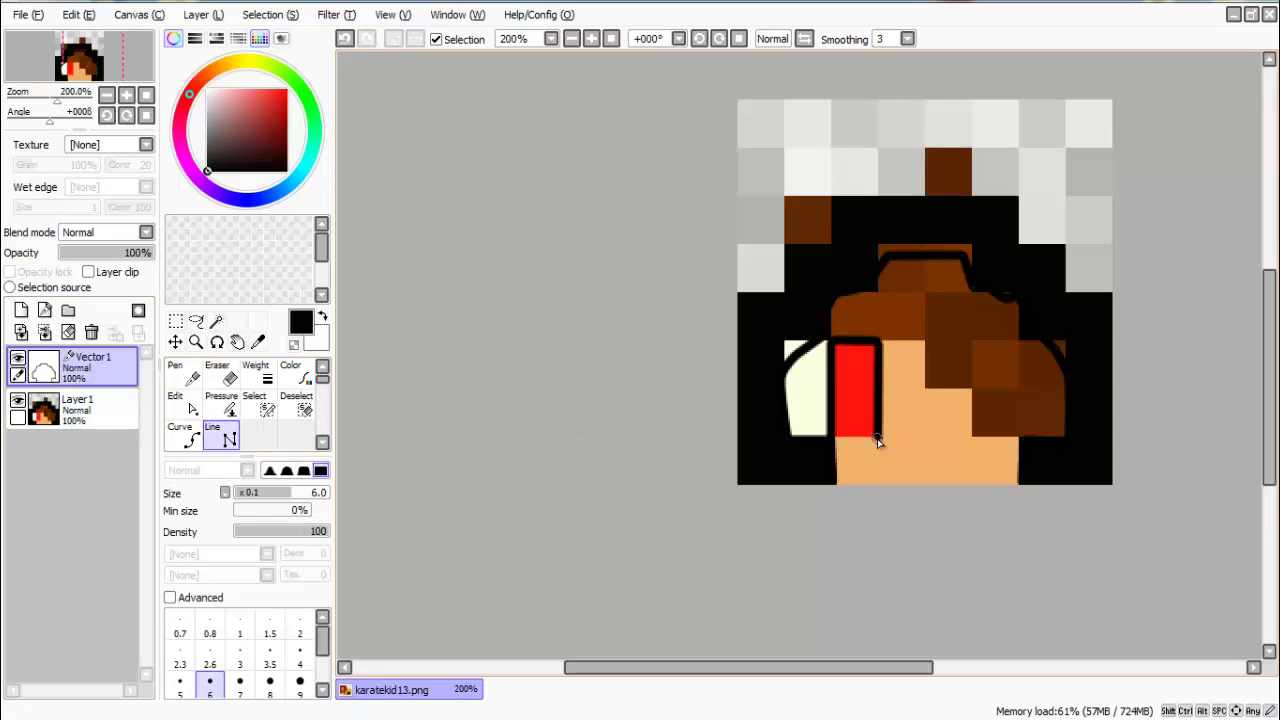
double_click(828, 437)
left_click(183, 404)
left_click_drag(878, 437, 879, 414)
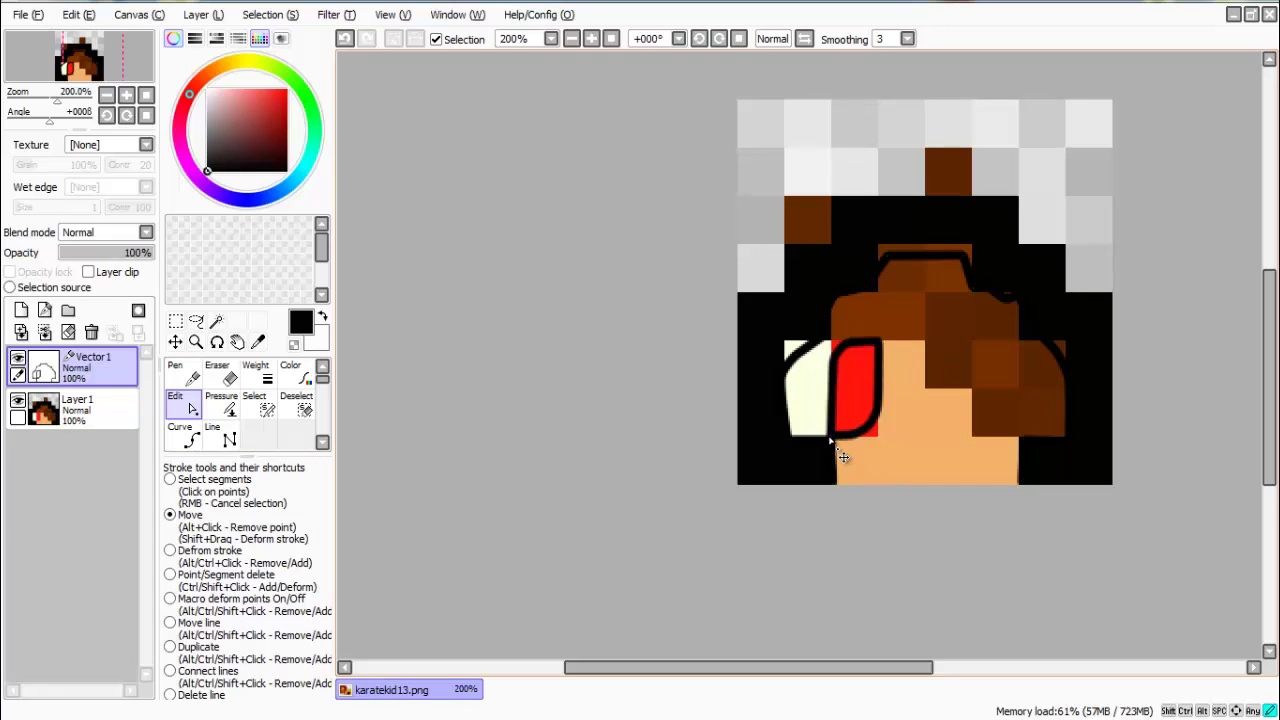
scroll(851, 460, "up", 6)
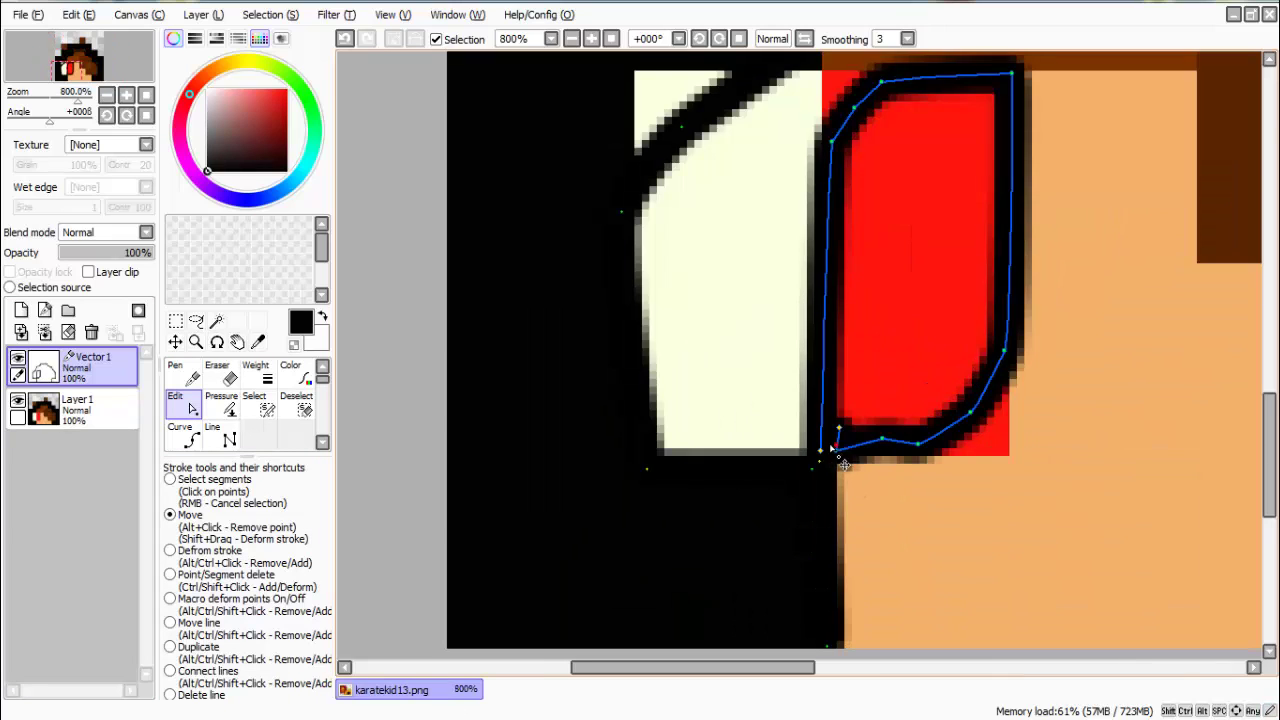
scroll(845, 460, "down", 6)
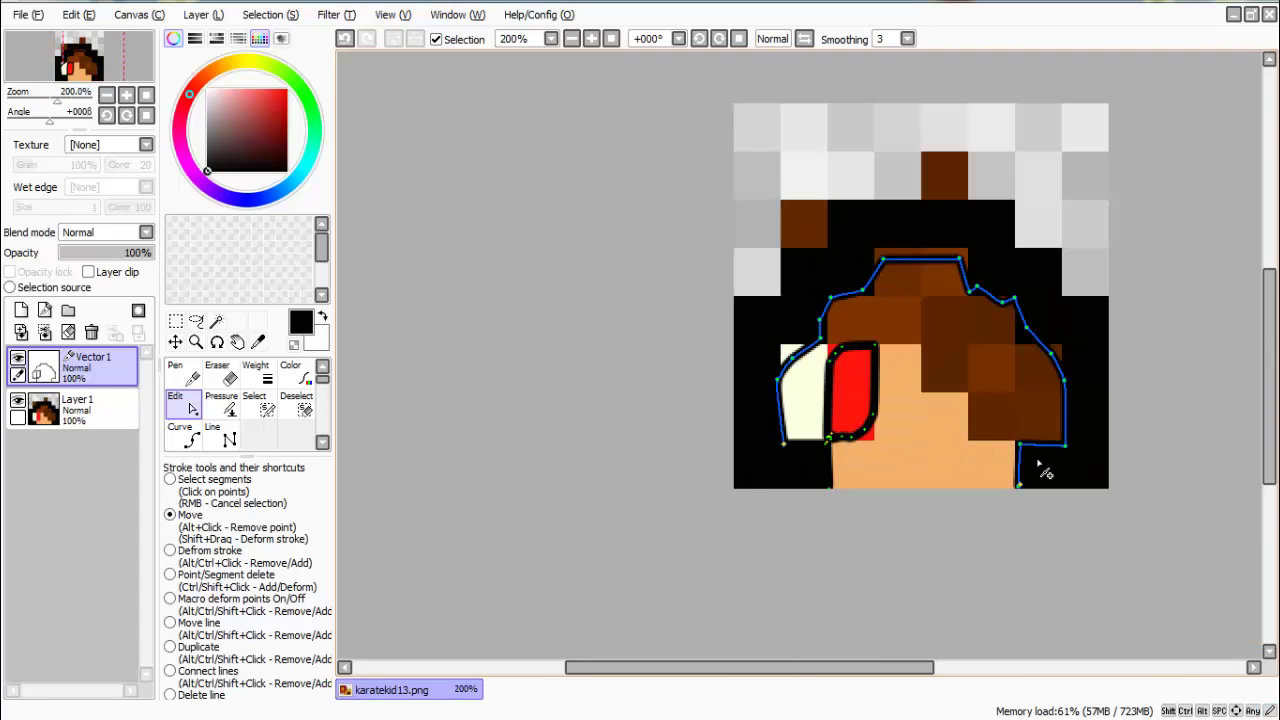
Step: Draw two size 5 black hair strands across the brown fringe and bend them into zigzag curls
left_click(212, 435)
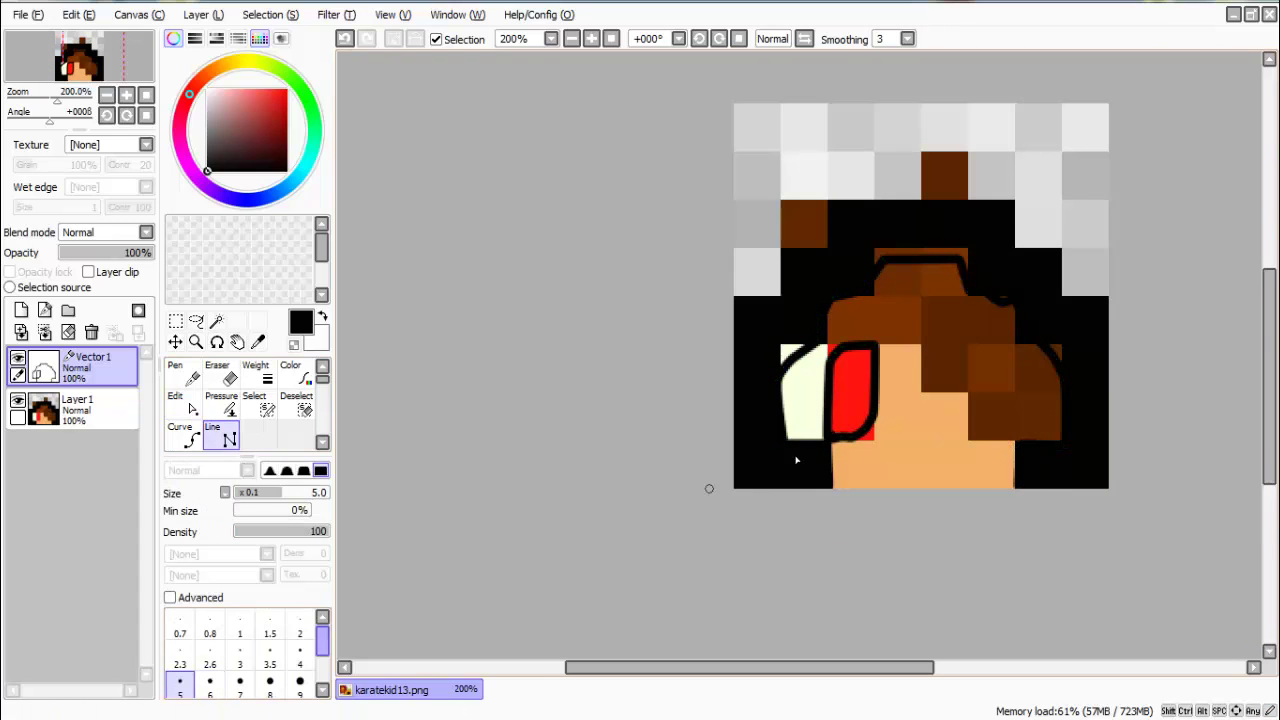
left_click(187, 404)
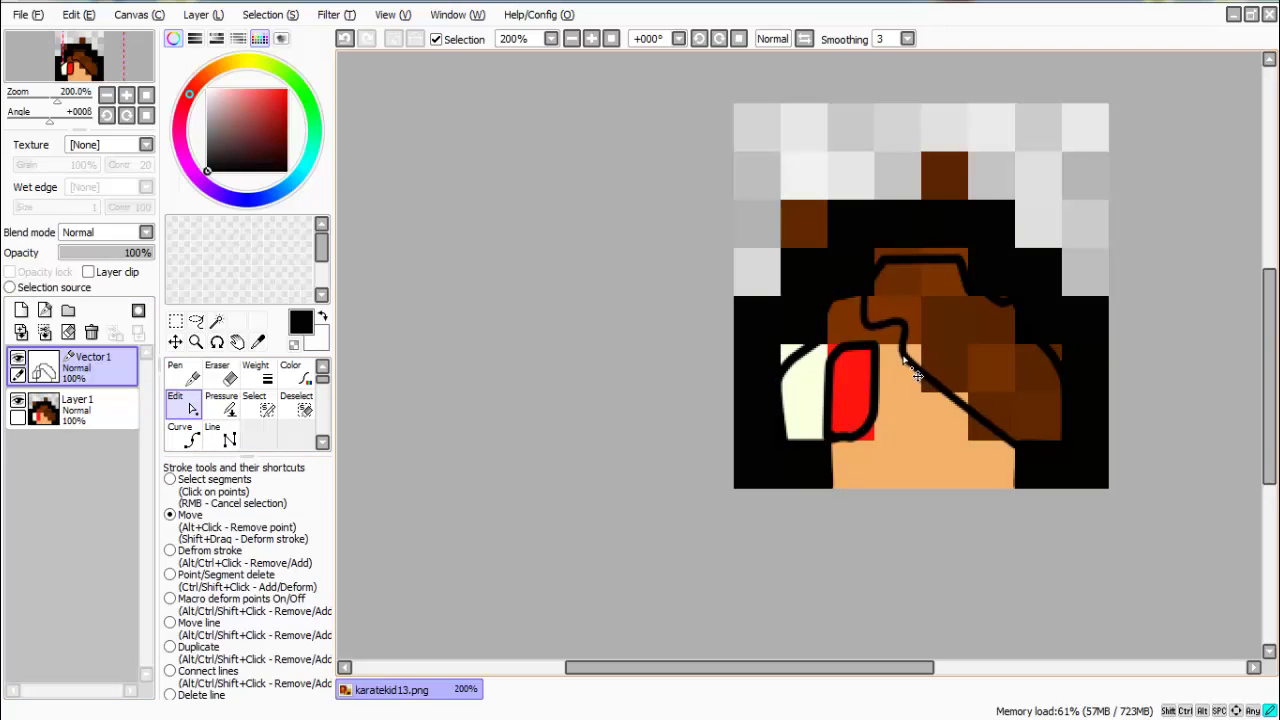
mouse_move(930, 377)
left_mouse_down()
mouse_move(925, 328)
mouse_move(934, 366)
mouse_move(960, 336)
left_mouse_up()
mouse_move(885, 322)
left_mouse_down()
mouse_move(882, 312)
mouse_move(878, 327)
left_mouse_up()
mouse_move(979, 363)
left_mouse_down()
mouse_move(961, 370)
mouse_move(975, 347)
left_mouse_up()
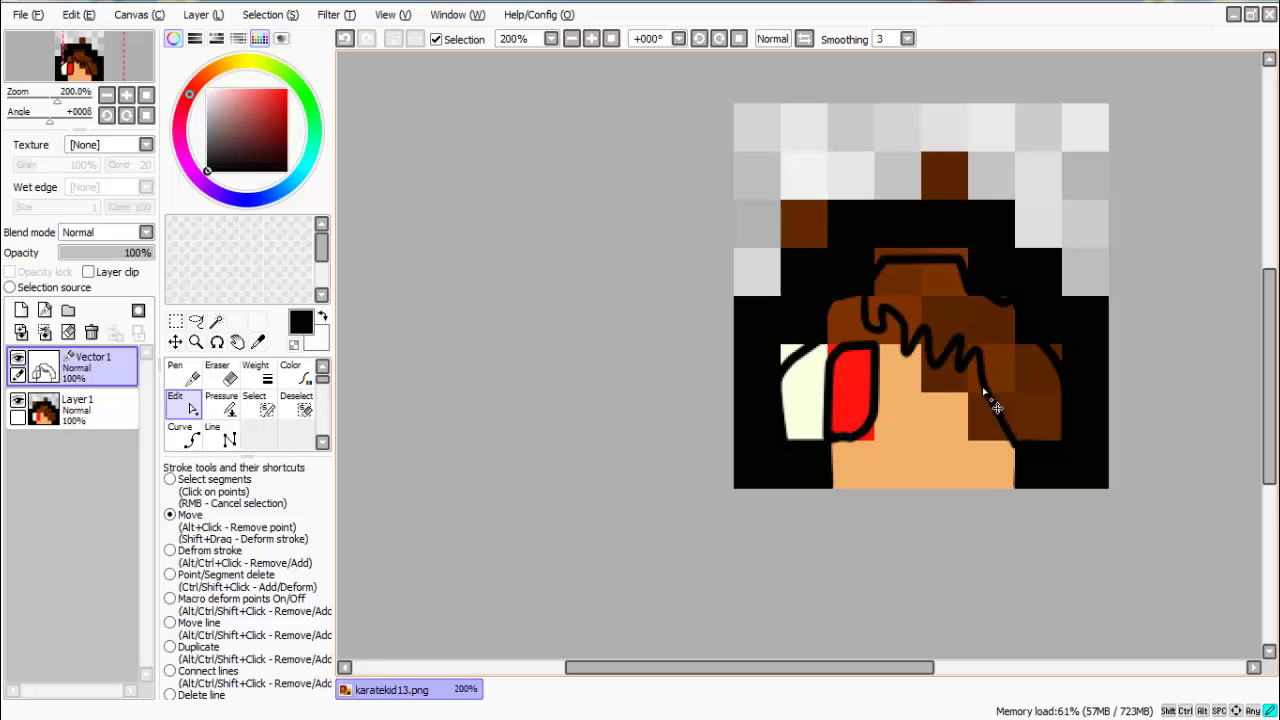
left_click_drag(986, 392, 982, 415)
mouse_move(999, 418)
left_mouse_down()
mouse_move(1000, 387)
mouse_move(1021, 409)
left_mouse_up()
left_click(221, 434)
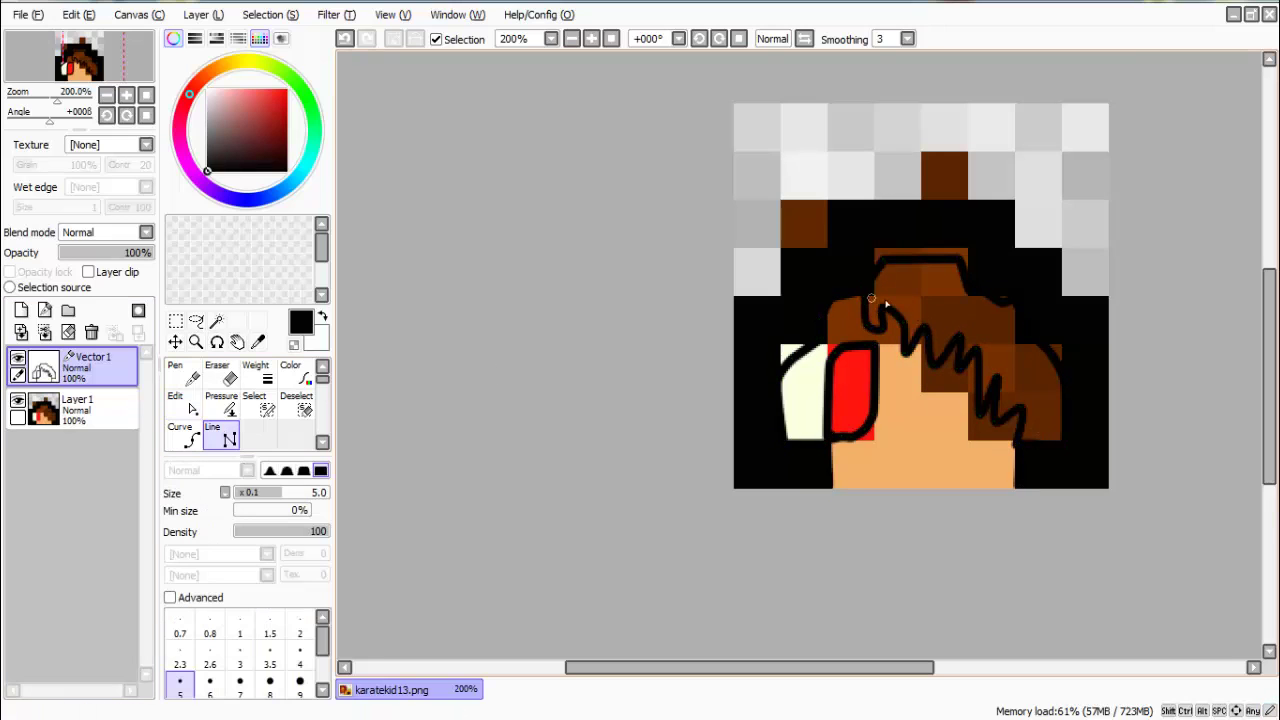
key("e")
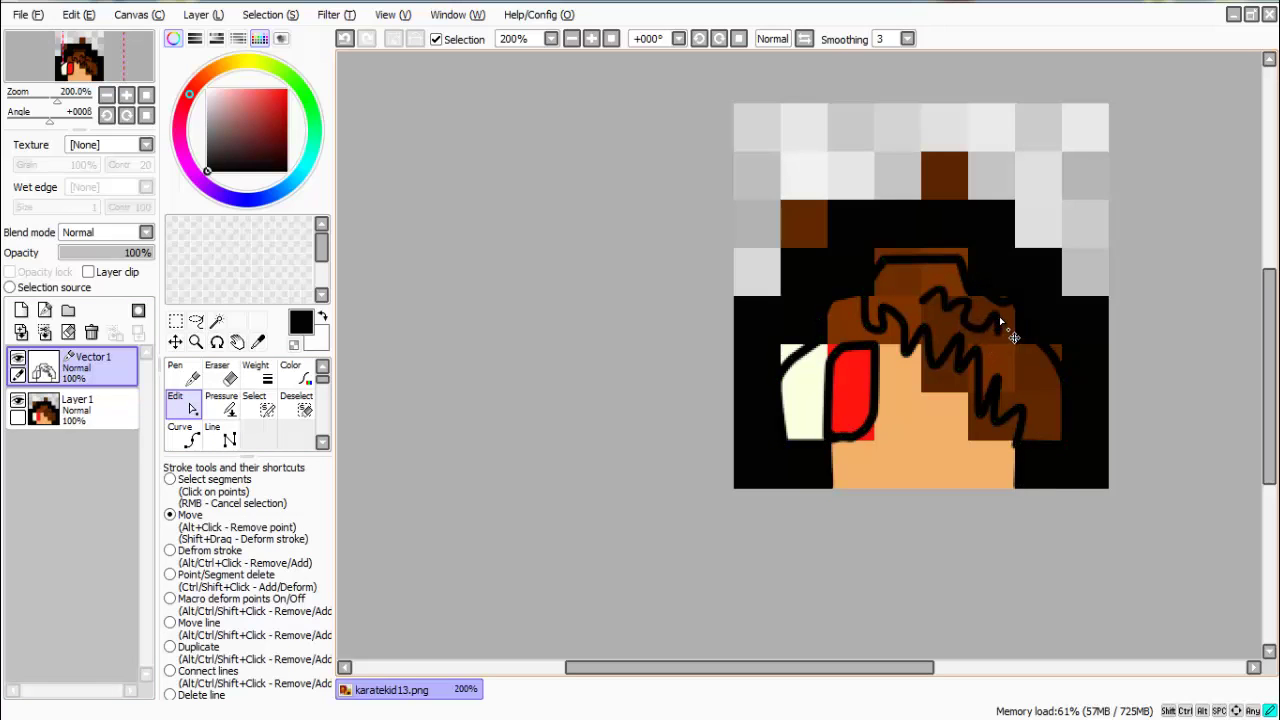
Step: Trace the stepped outer edge of the black hood on Vector1 with straight size 5 lines
key("l")
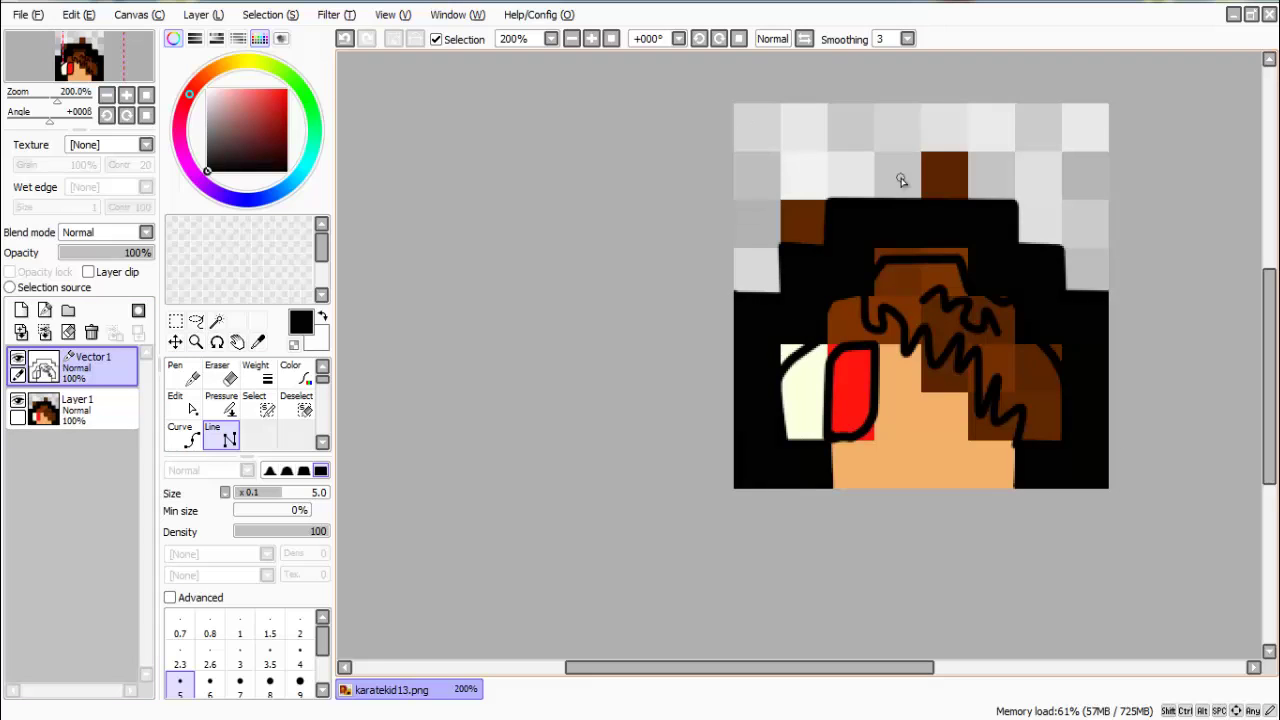
left_click(17, 401)
left_click(17, 401)
Step: Pull the corners of the red eye's outline outward so it becomes more rectangular
left_click(183, 403)
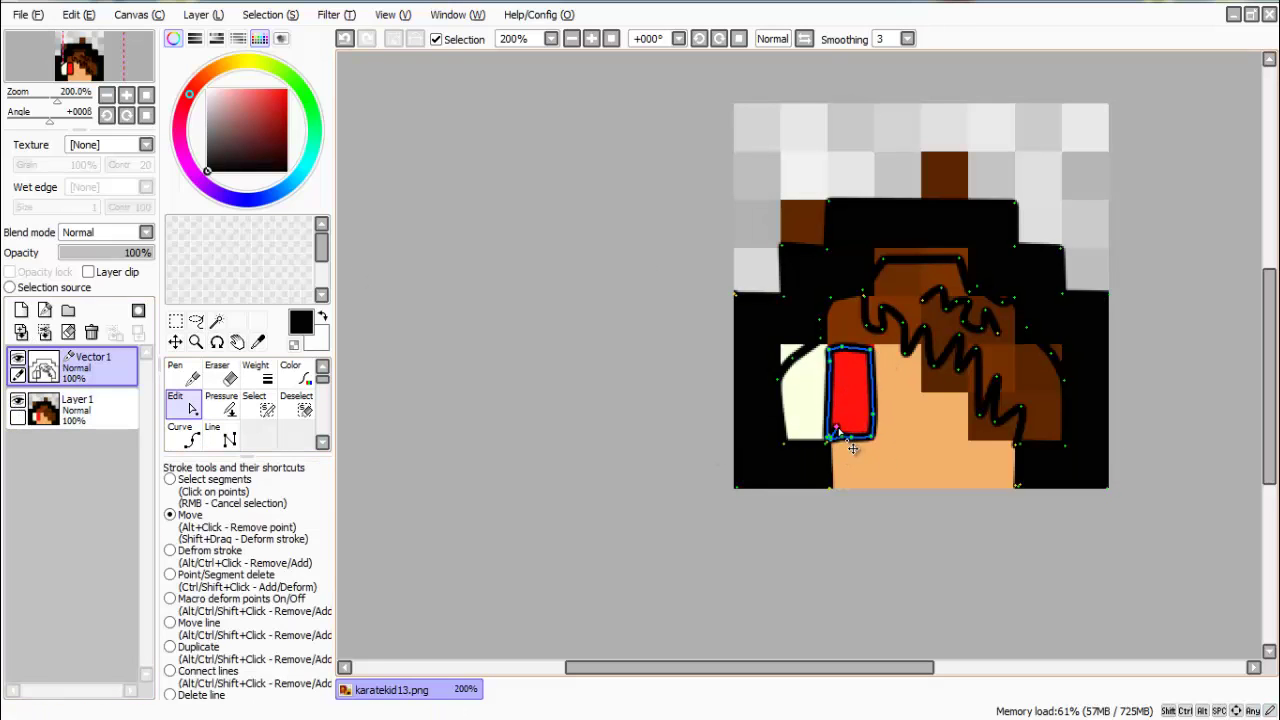
left_click(78, 14)
left_click(75, 16)
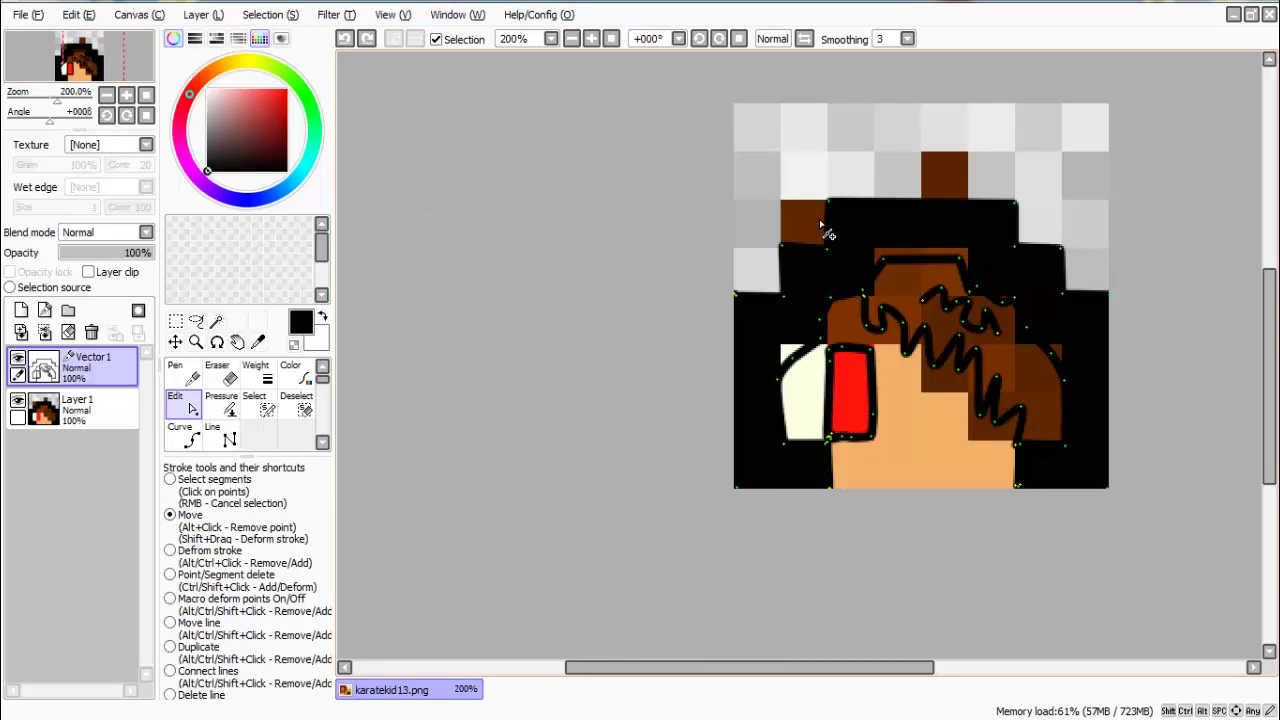
Step: Hide Layer1, make it the active layer, and set up the AirBrush at size 20 with dark grey
left_click(17, 401)
left_click(183, 372)
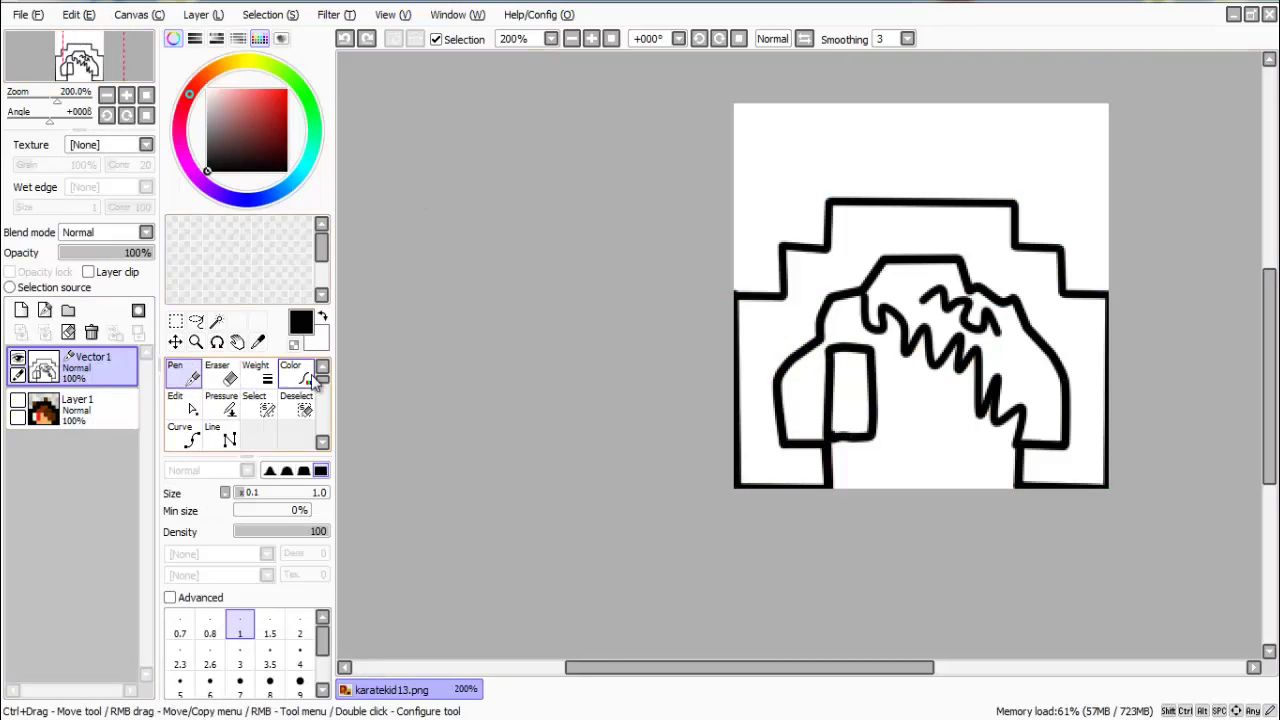
left_click(90, 410)
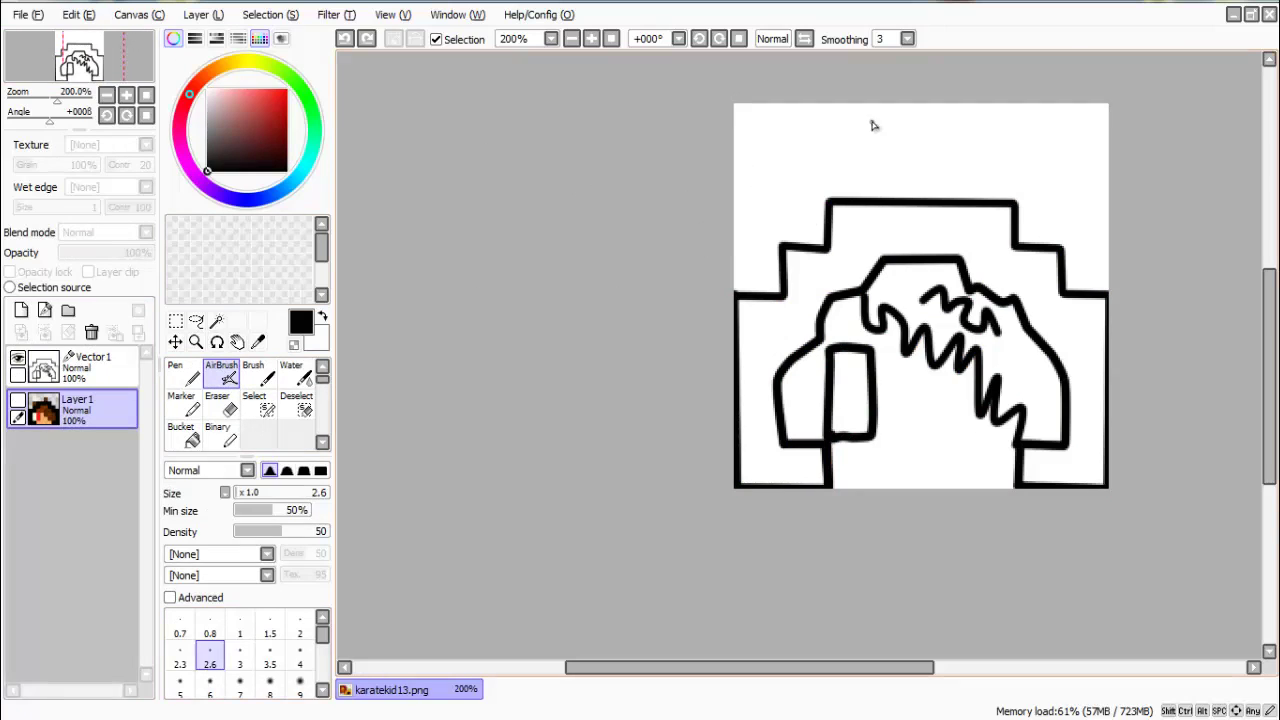
scroll(300, 657, "down", 1)
left_click(300, 685)
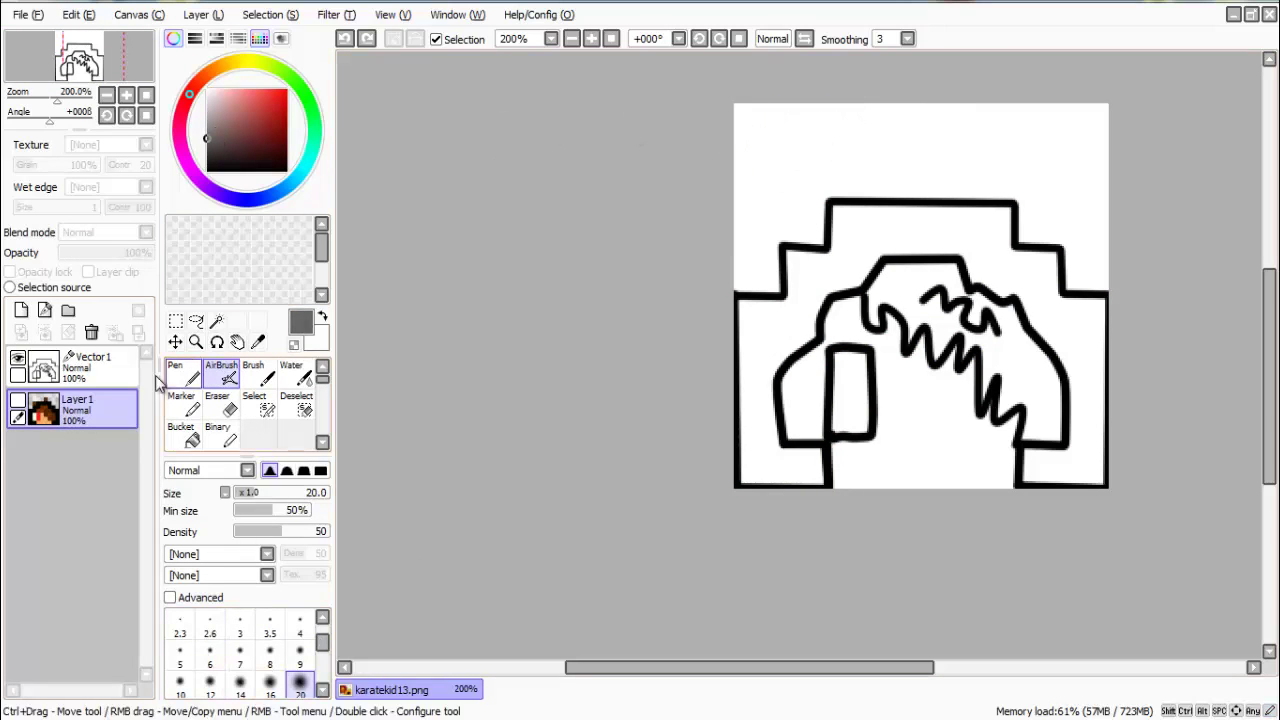
Step: Show Layer1 and airbrush dark grey over the white pixels above and beside the hood
mouse_move(77, 410)
left_mouse_down()
mouse_move(77, 360)
mouse_move(76, 430)
left_mouse_up()
left_click(90, 410)
left_click(90, 370)
left_click(18, 358)
left_click_drag(752, 124, 934, 102)
mouse_move(828, 115)
left_mouse_down()
mouse_move(697, 146)
mouse_move(757, 277)
mouse_move(749, 286)
mouse_move(1147, 168)
mouse_move(840, 190)
left_mouse_up()
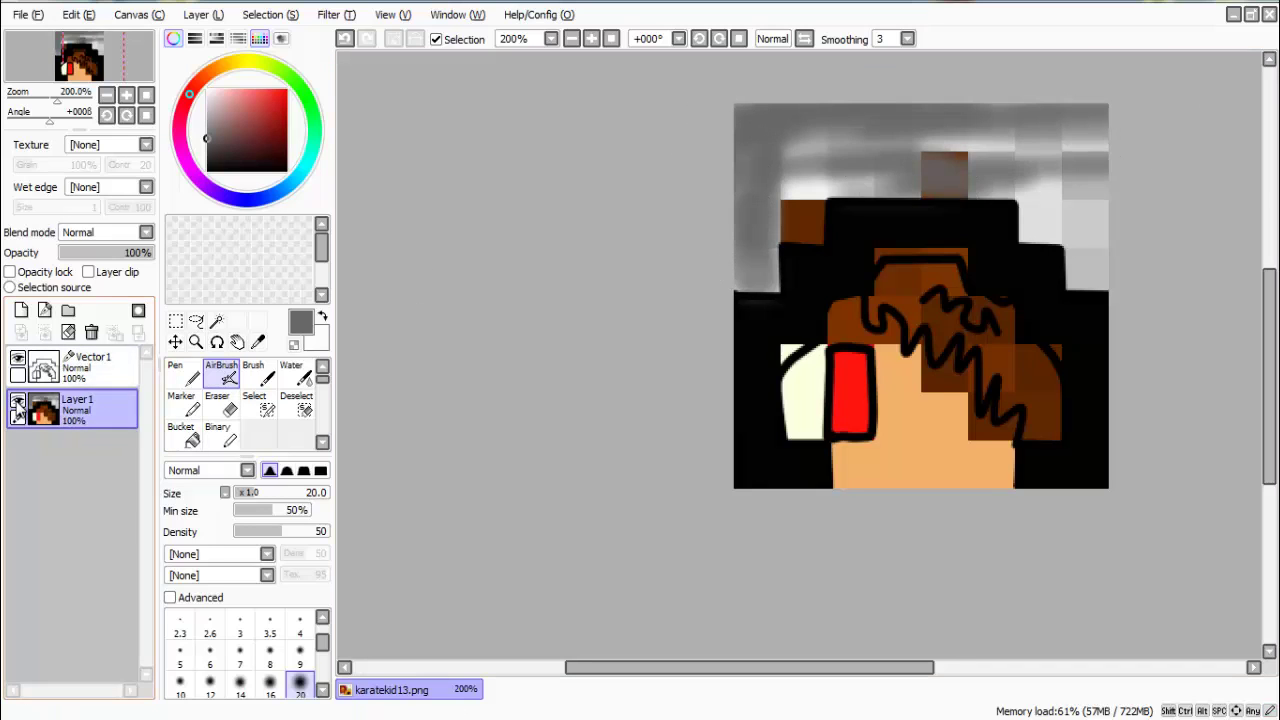
left_click(17, 399)
left_click(90, 365)
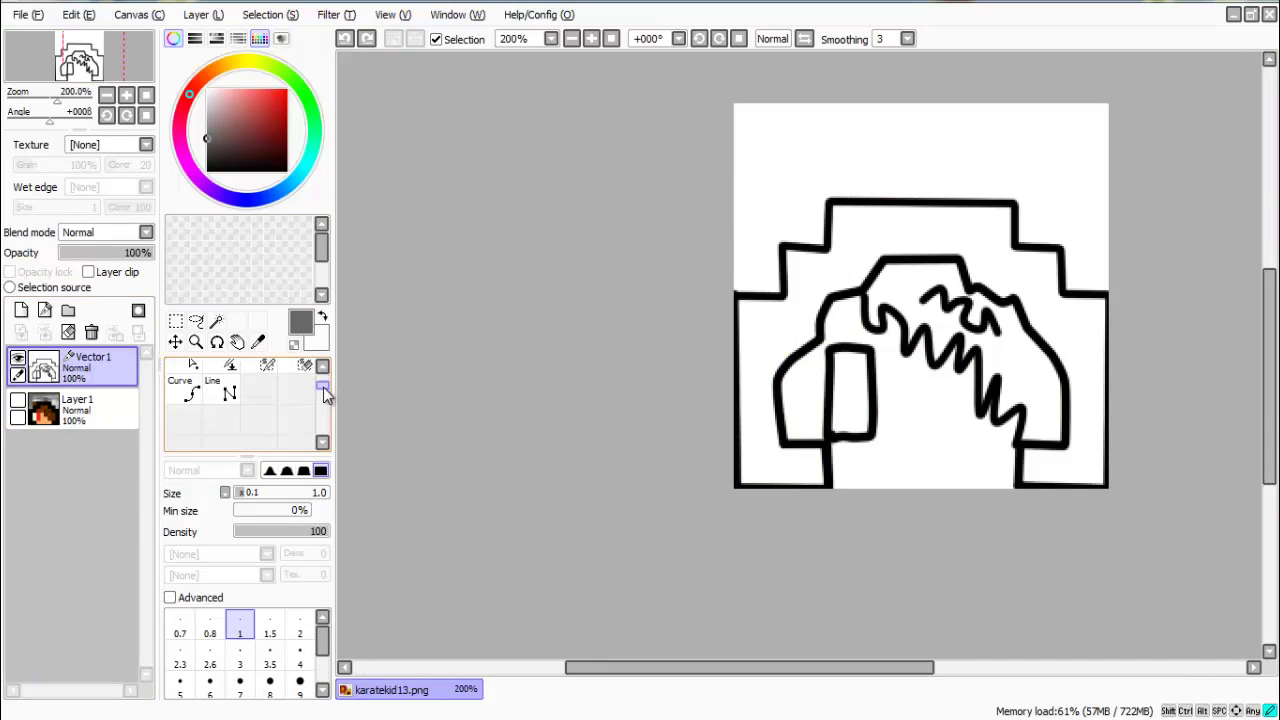
left_click(187, 409)
left_click(194, 378)
left_click(264, 378)
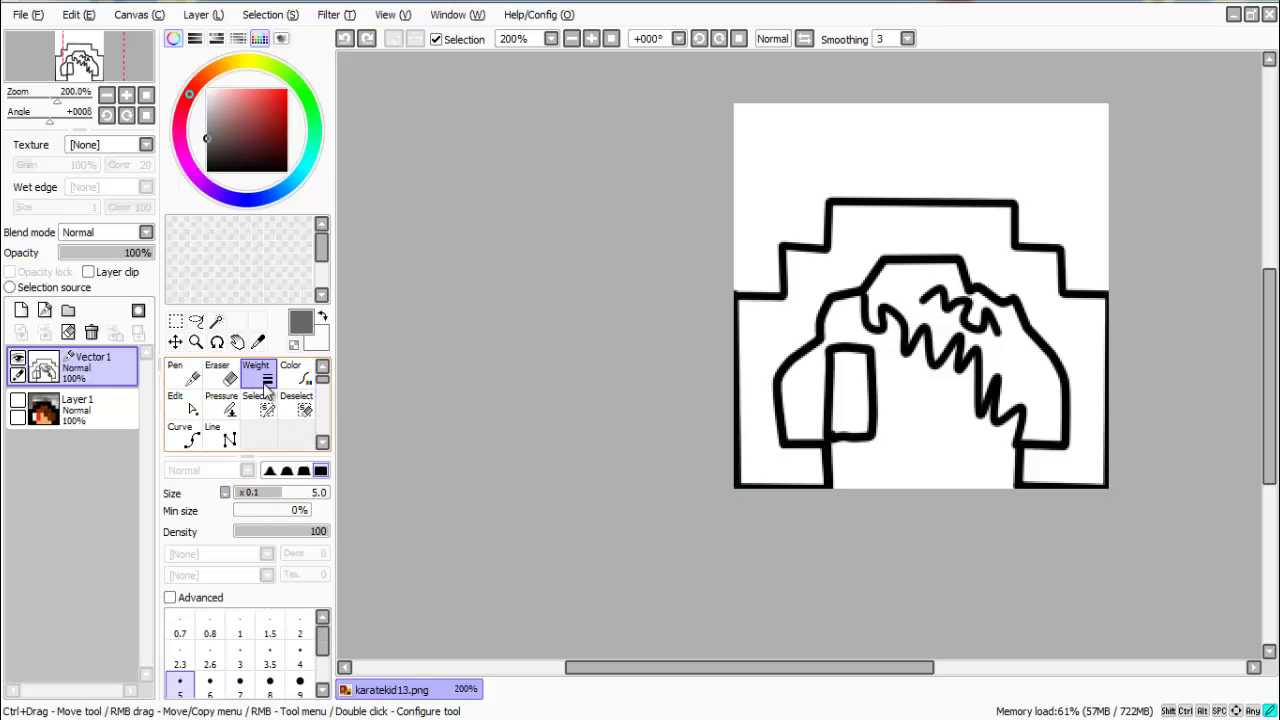
left_click(188, 378)
scroll(303, 640, "down", 3)
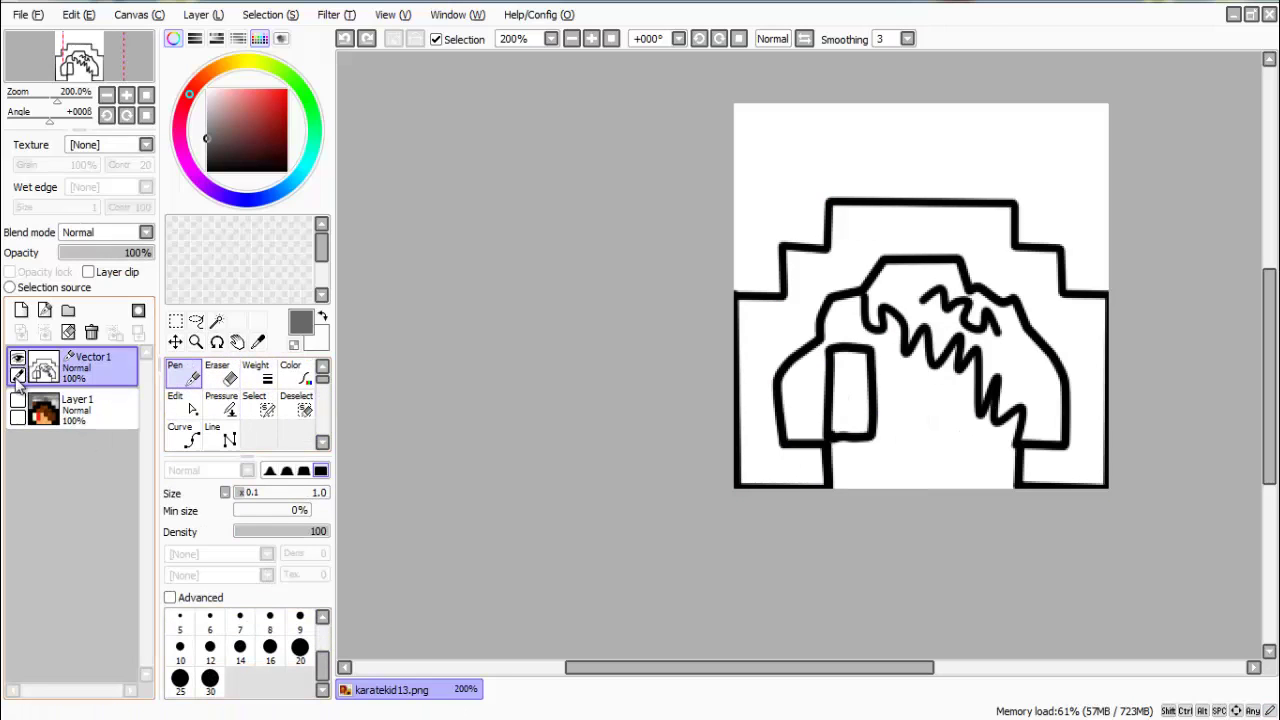
Step: Clear the pixel artwork from Layer1 and airbrush the area above the hood outline dark grey
left_click(40, 408)
left_click(17, 400)
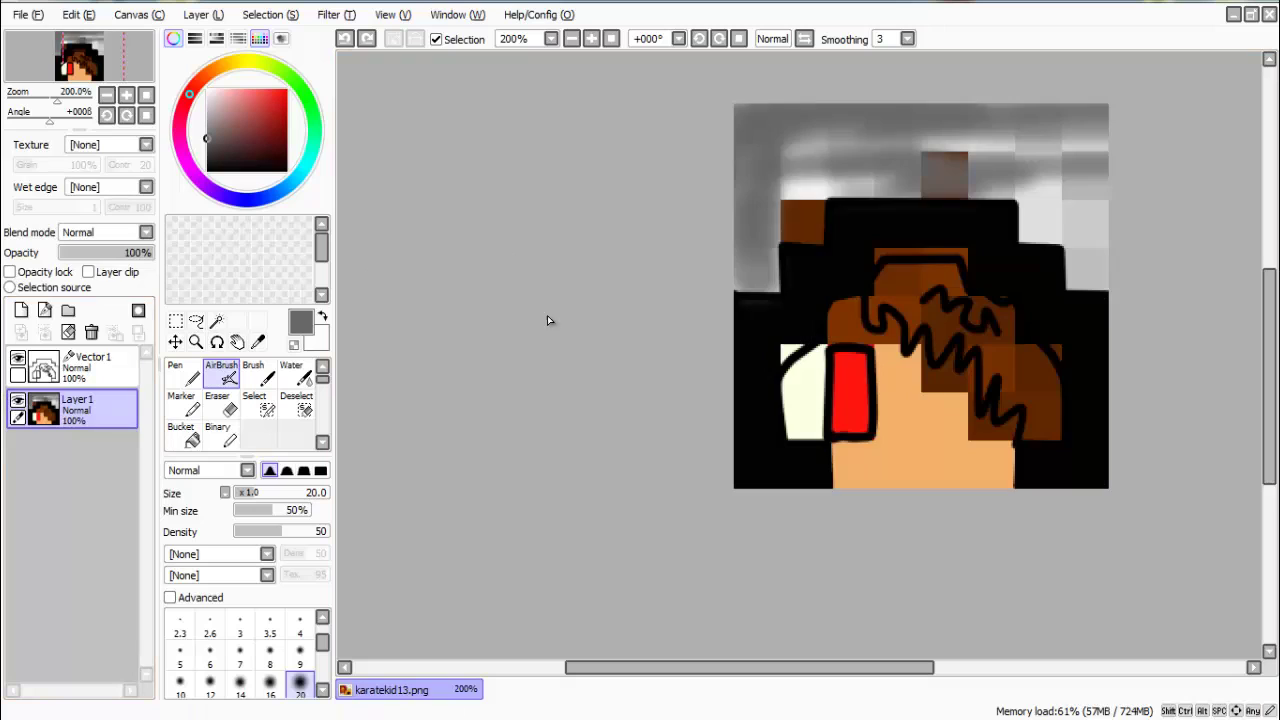
left_click(67, 332)
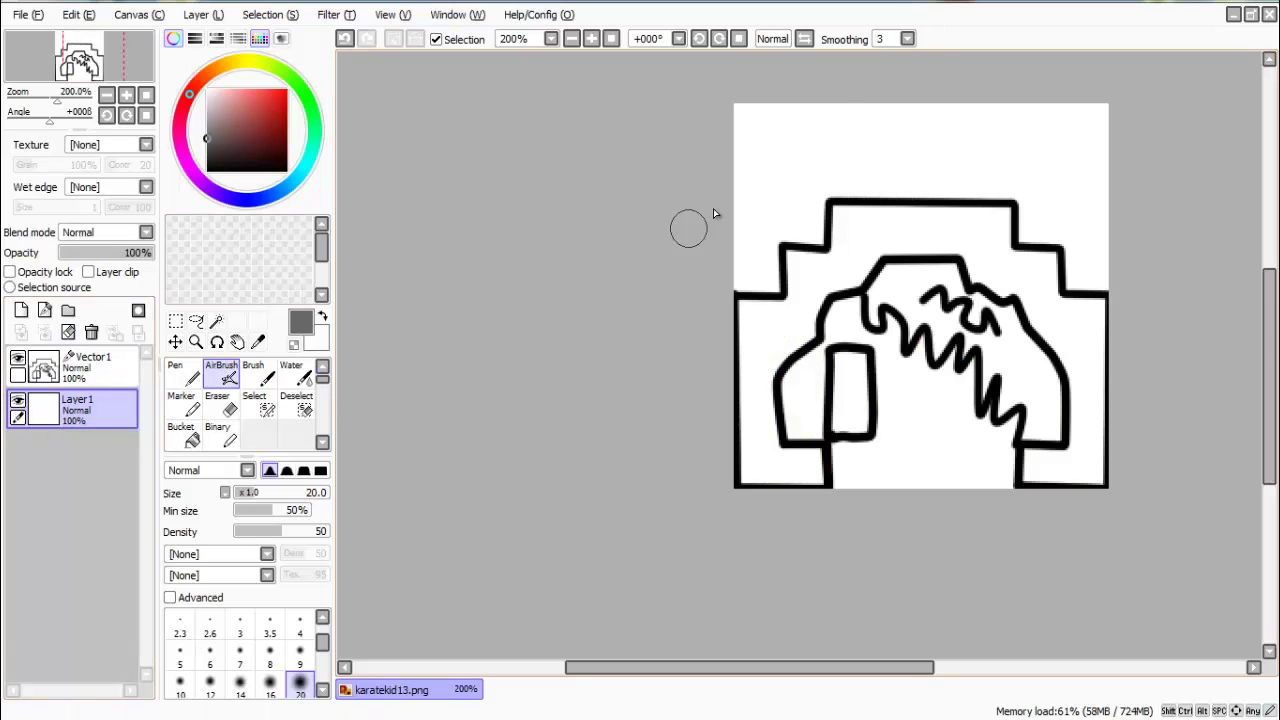
mouse_move(711, 214)
left_mouse_down()
mouse_move(803, 103)
mouse_move(651, 160)
mouse_move(1094, 120)
mouse_move(966, 127)
mouse_move(794, 215)
mouse_move(813, 178)
mouse_move(783, 176)
left_mouse_up()
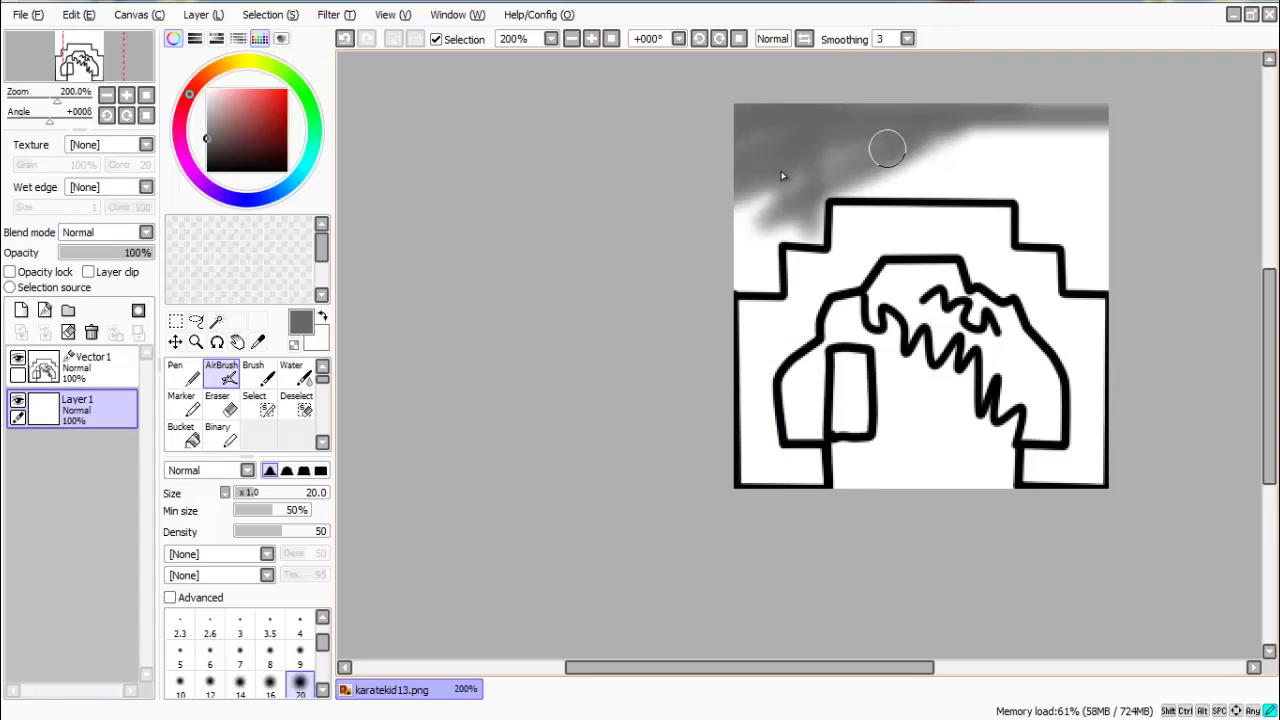
mouse_move(748, 290)
left_mouse_down()
mouse_move(783, 227)
mouse_move(760, 193)
mouse_move(775, 222)
mouse_move(808, 239)
mouse_move(827, 157)
mouse_move(776, 289)
mouse_move(915, 161)
mouse_move(835, 191)
mouse_move(1083, 190)
mouse_move(932, 150)
mouse_move(987, 138)
mouse_move(747, 195)
mouse_move(910, 170)
mouse_move(849, 186)
mouse_move(1136, 185)
mouse_move(1045, 144)
mouse_move(1039, 232)
mouse_move(1020, 237)
mouse_move(1079, 200)
mouse_move(1024, 202)
mouse_move(1090, 230)
mouse_move(1100, 260)
mouse_move(1006, 137)
left_mouse_up()
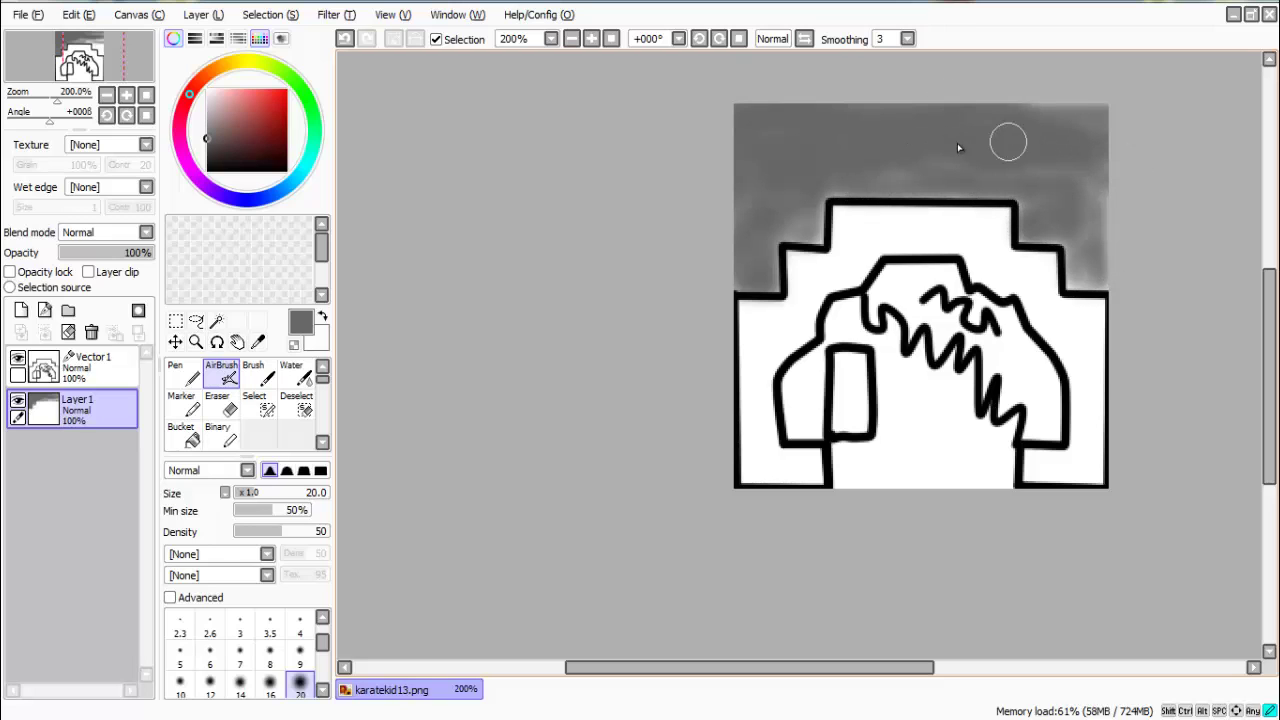
Step: Slant the stepped corners of the hood outline on Vector1 by moving their points
left_click(90, 365)
left_click(185, 402)
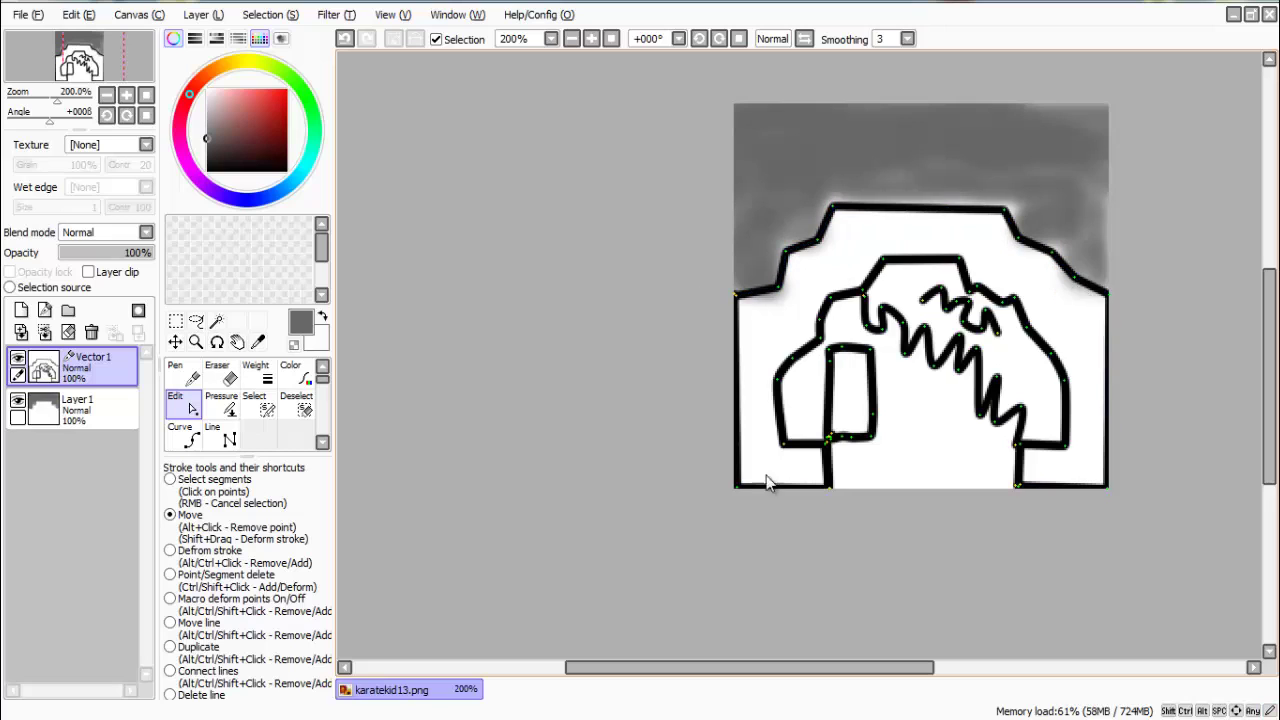
left_click(222, 437)
left_click(822, 340)
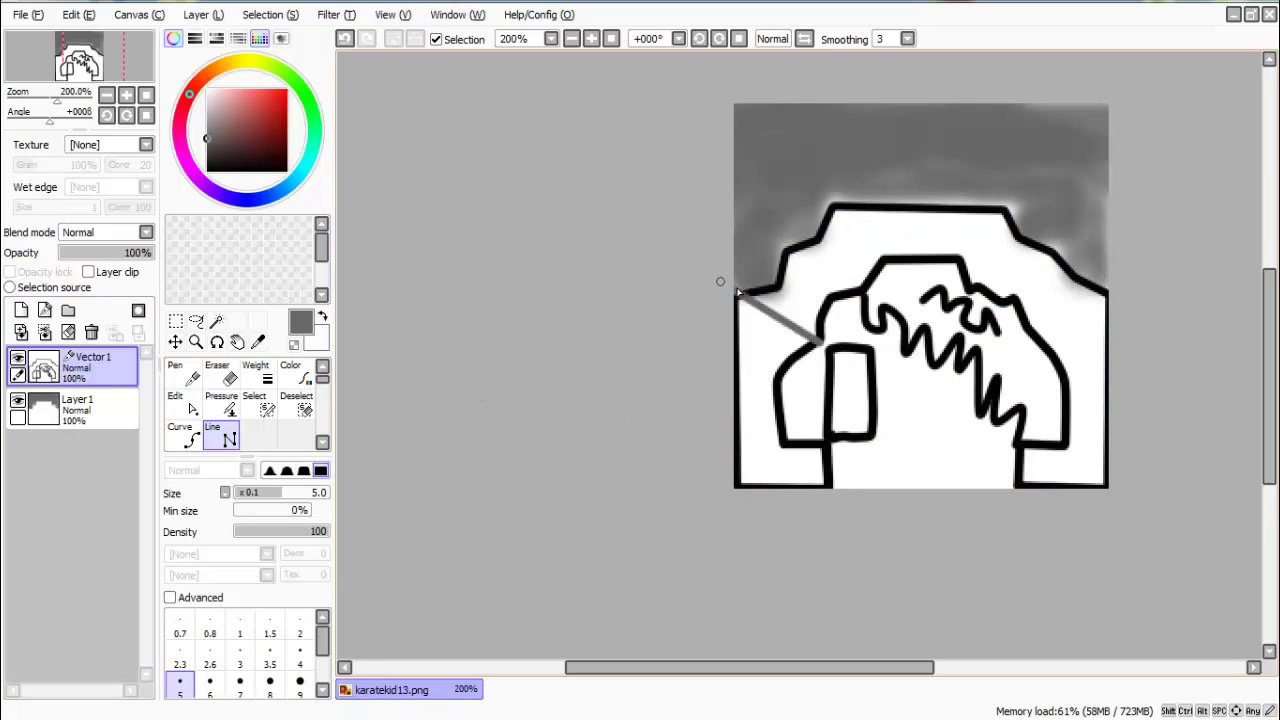
left_click(82, 16)
left_click(82, 16)
left_click(82, 16)
left_click(90, 50)
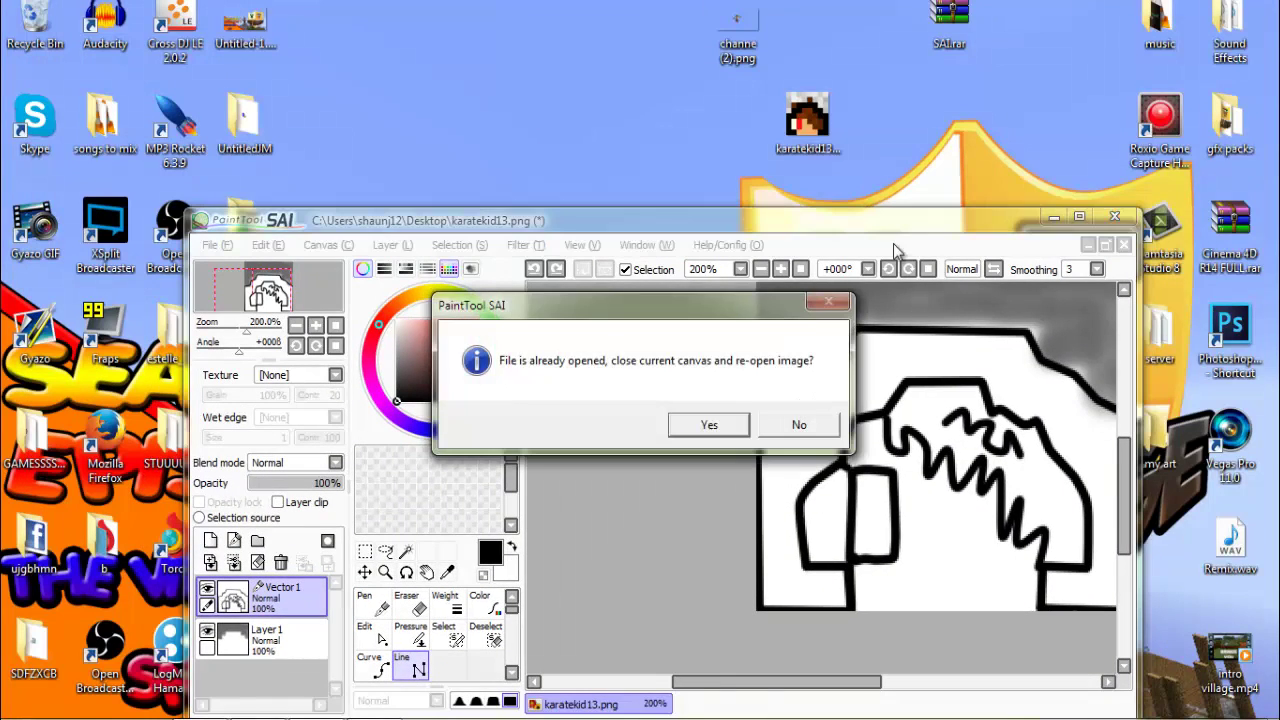
left_click(799, 425)
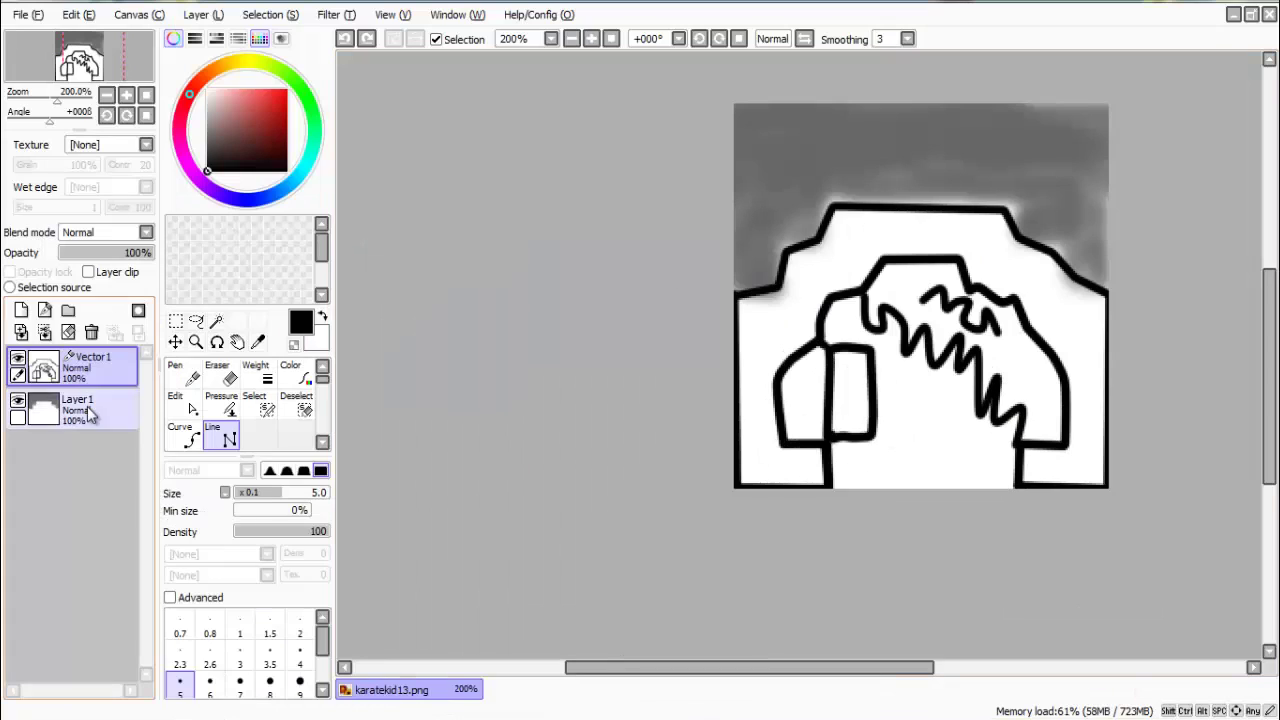
Step: Thicken the lower edge of the white eye area and draw a slanted four-sided mouth with size 5 black lines on Vector1
left_click(80, 410)
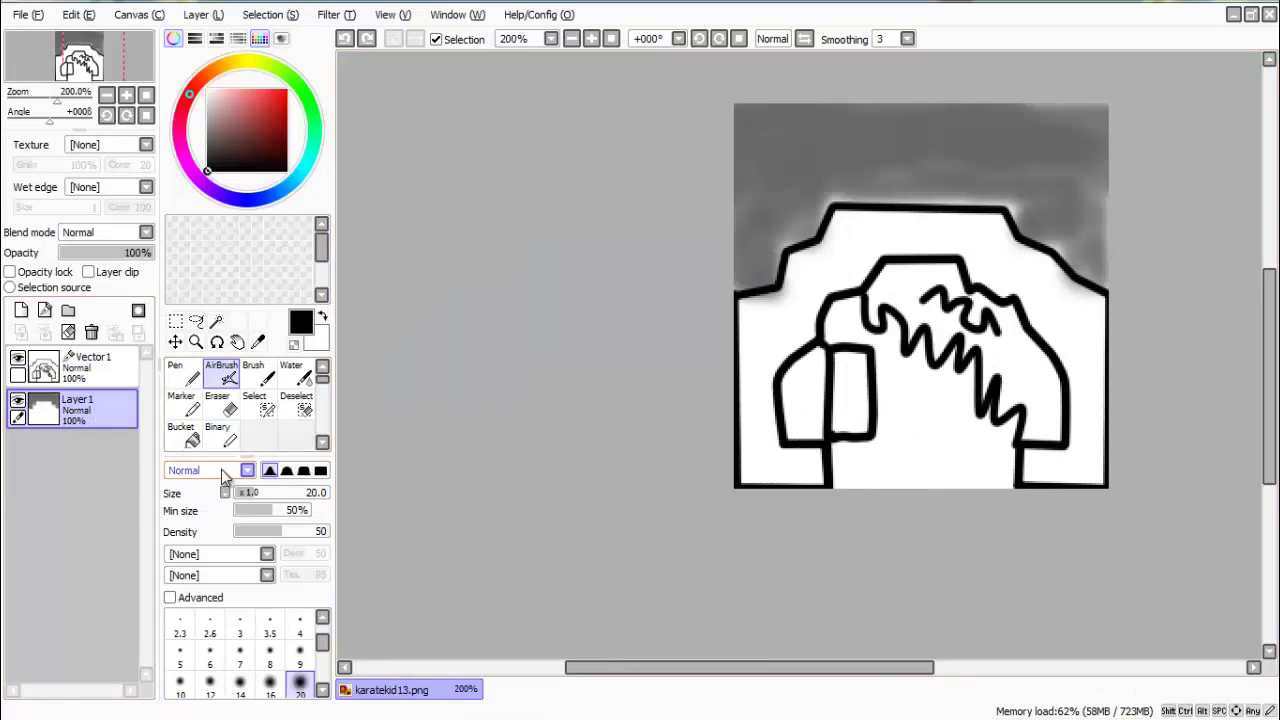
left_click(90, 368)
left_click(220, 435)
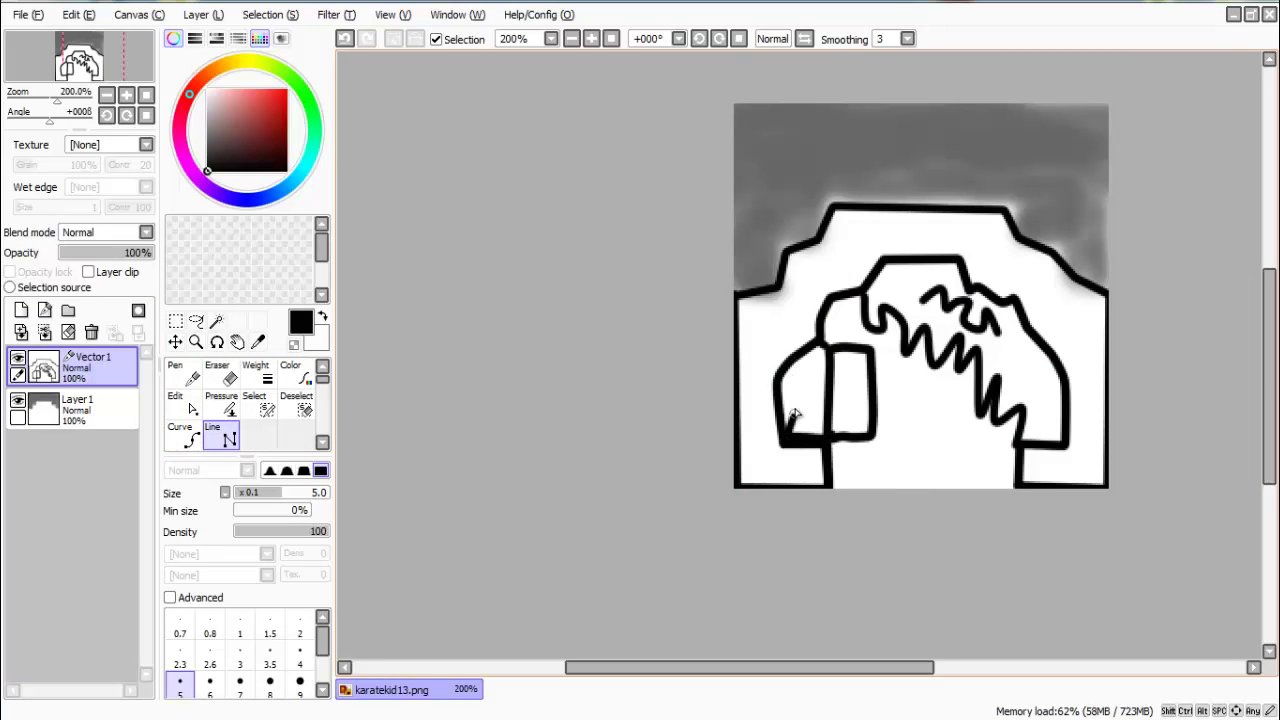
left_click(871, 478)
double_click(869, 456)
Step: Round the left corners of the mouth outline by adjusting its points
left_click(180, 405)
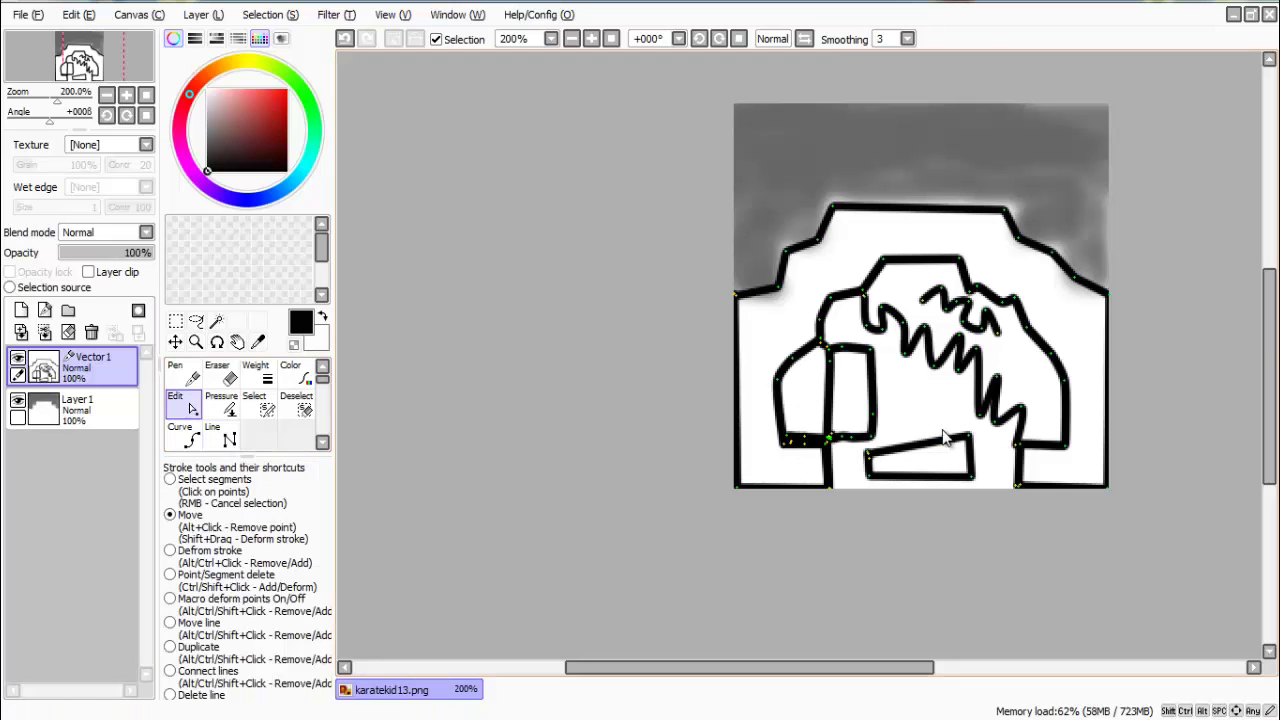
left_click_drag(969, 436, 966, 434)
scroll(892, 477, "down", 3)
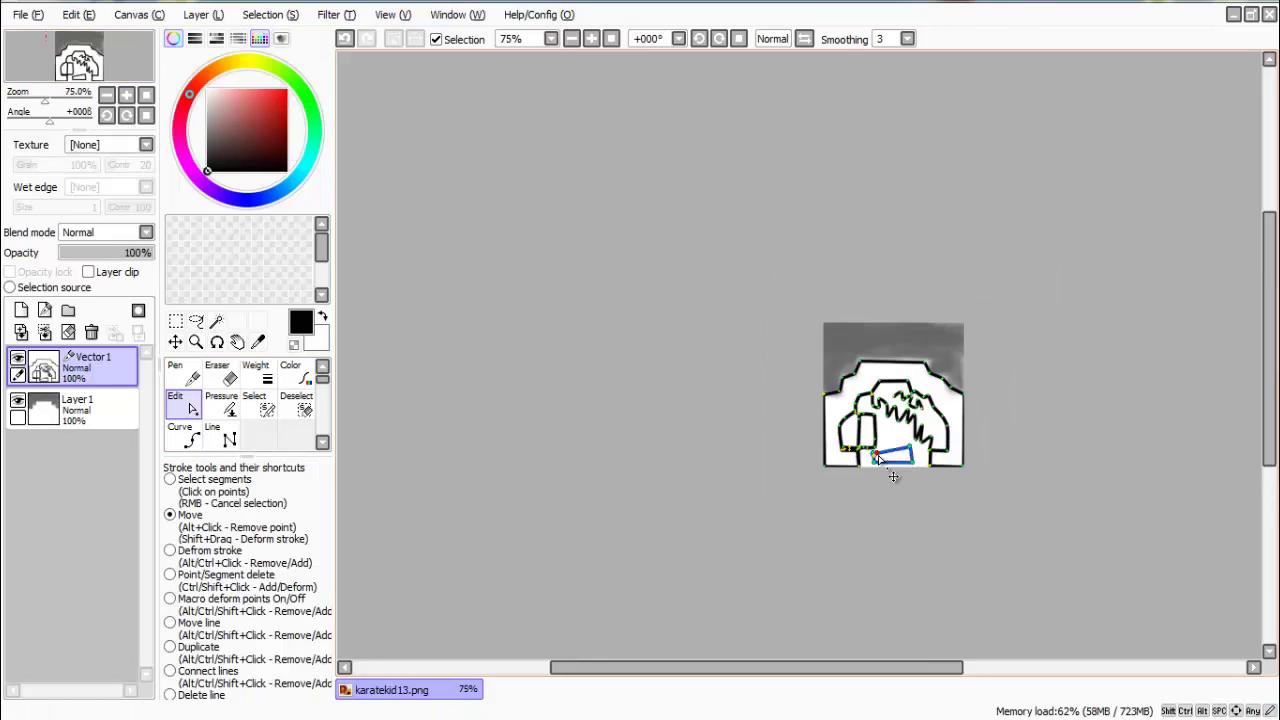
scroll(903, 520, "up", 6)
scroll(1000, 500, "up", 3)
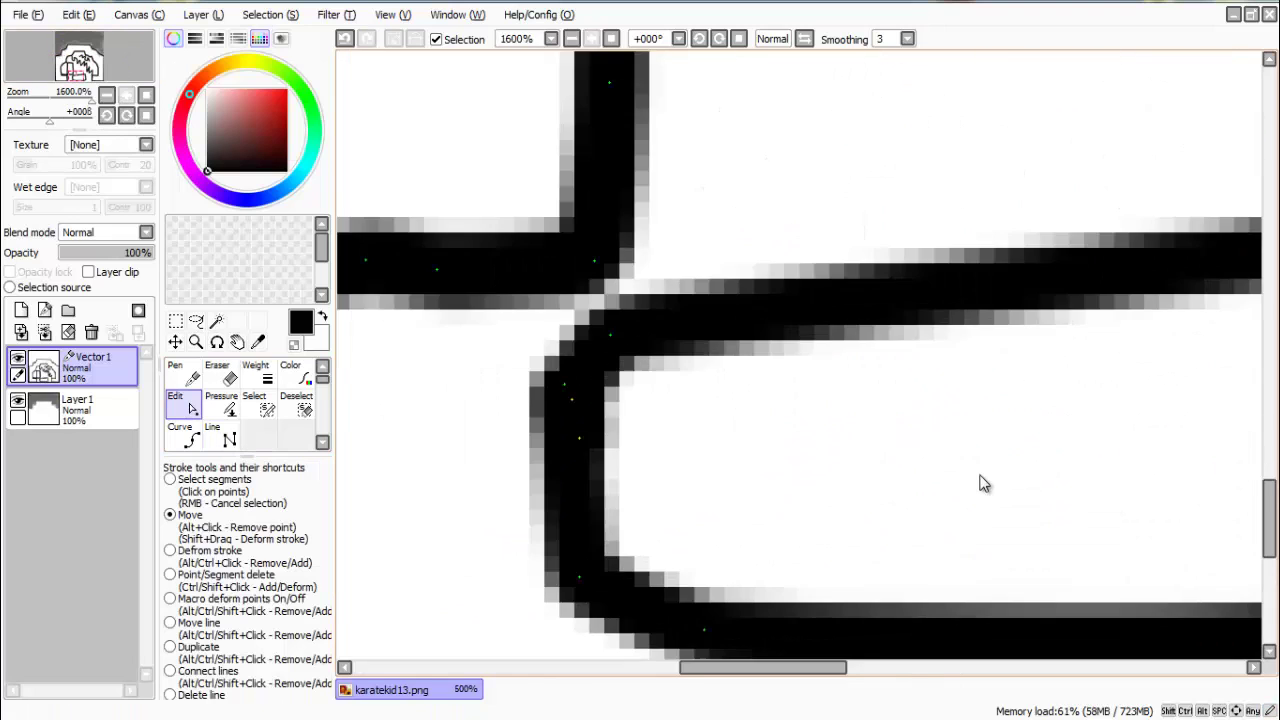
scroll(980, 480, "down", 6)
left_click(77, 410)
mouse_move(1102, 268)
left_mouse_down()
mouse_move(1084, 298)
mouse_move(985, 236)
left_mouse_up()
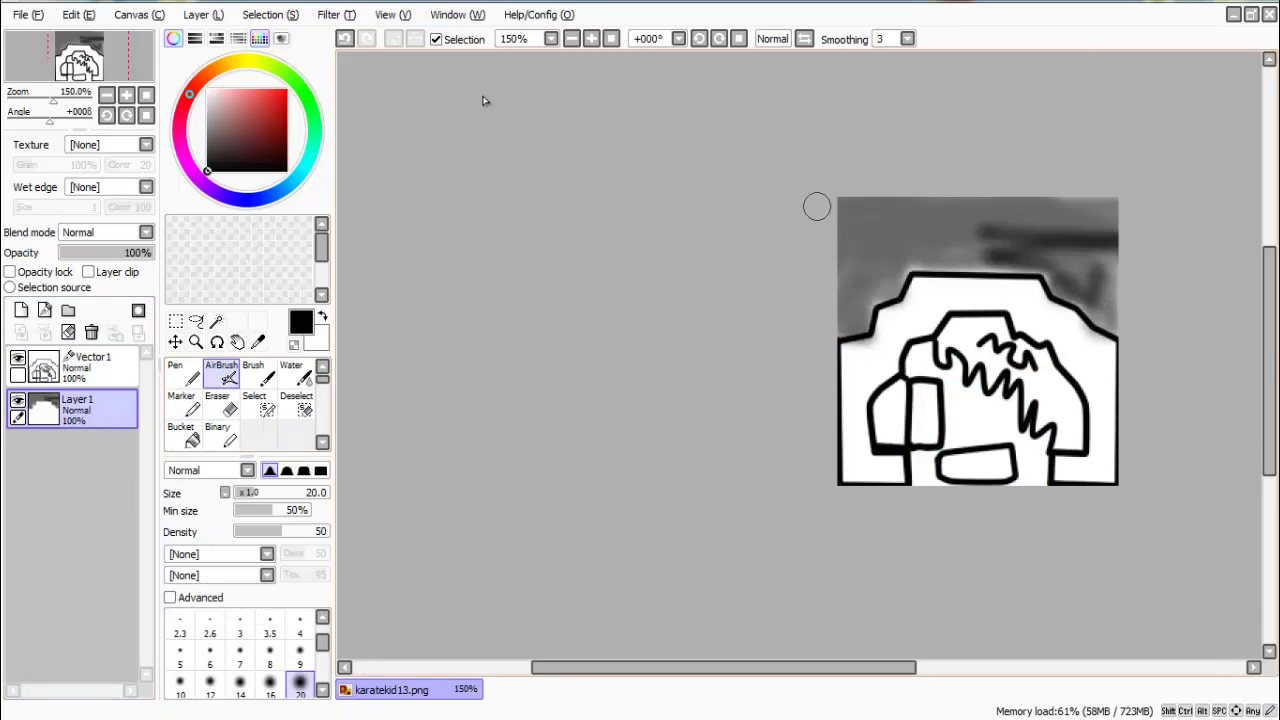
left_click(79, 15)
left_click(98, 36)
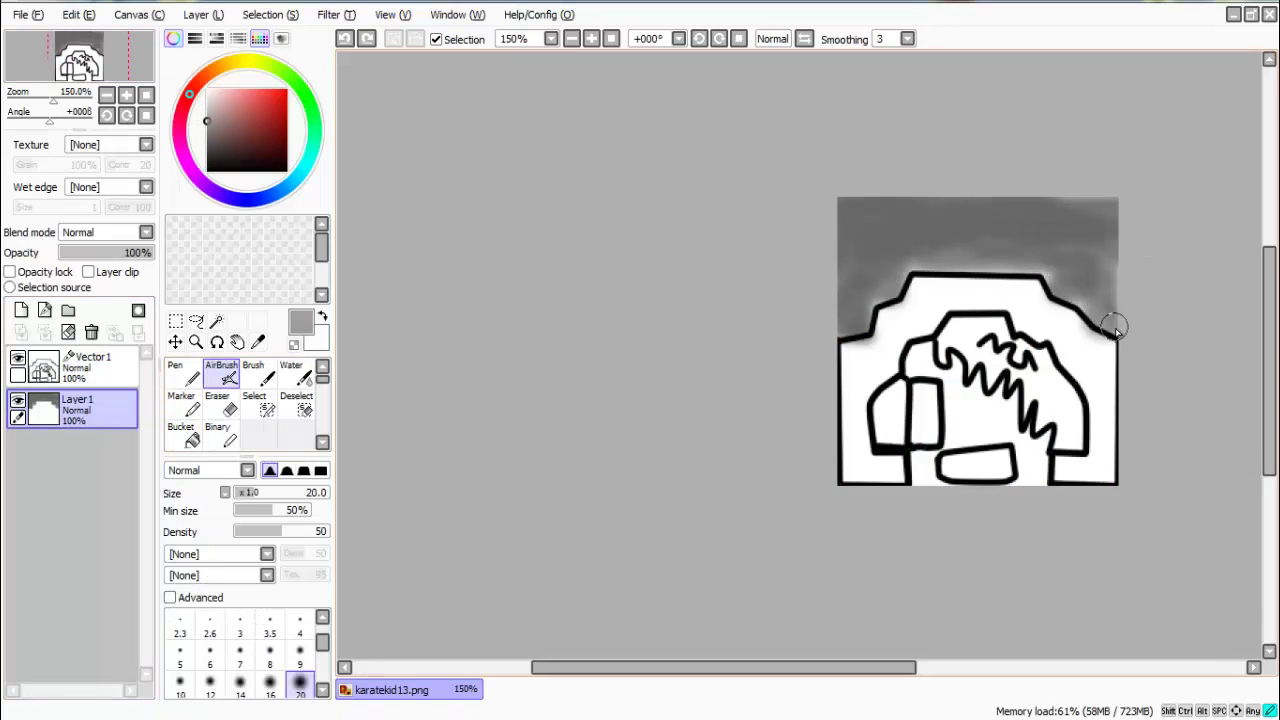
Step: Airbrush the area above the hood outline mid grey and the hood's left side black on Layer1 at size 20
mouse_move(838, 330)
left_mouse_down()
mouse_move(866, 200)
mouse_move(1125, 211)
mouse_move(1069, 201)
mouse_move(1108, 315)
left_mouse_up()
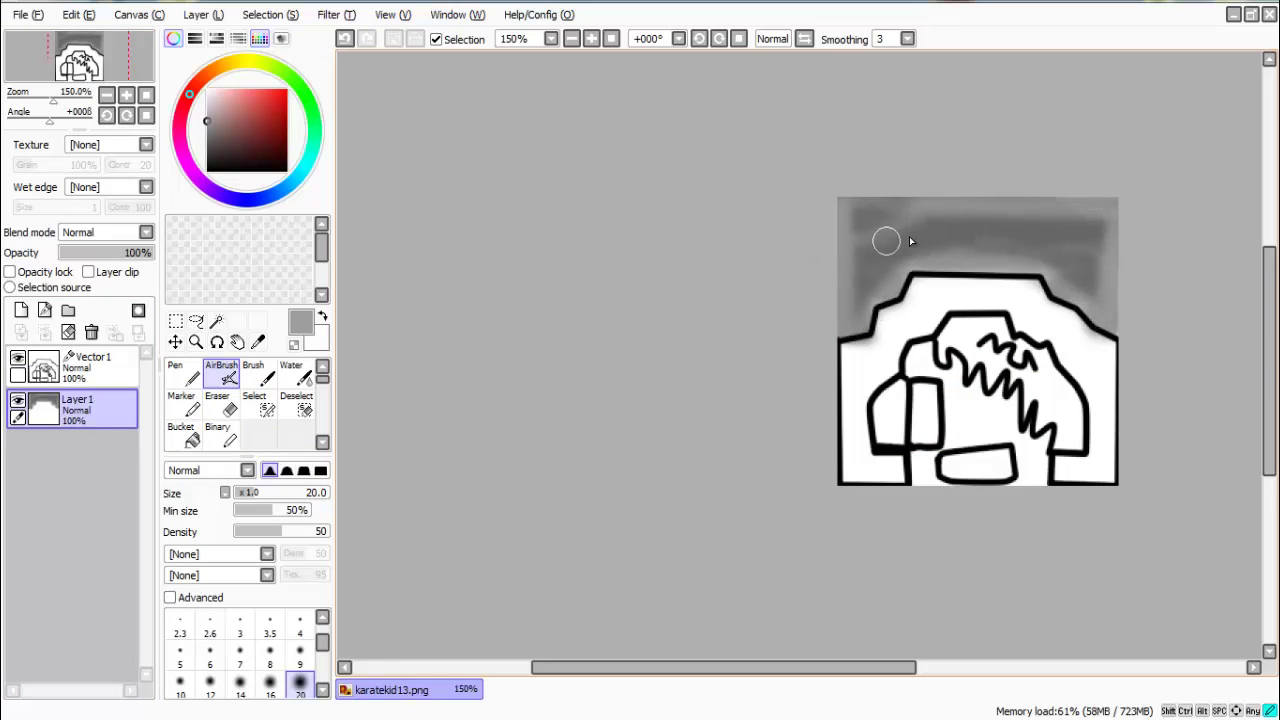
mouse_move(886, 241)
left_mouse_down()
mouse_move(1101, 228)
mouse_move(881, 231)
left_mouse_up()
left_click(207, 171)
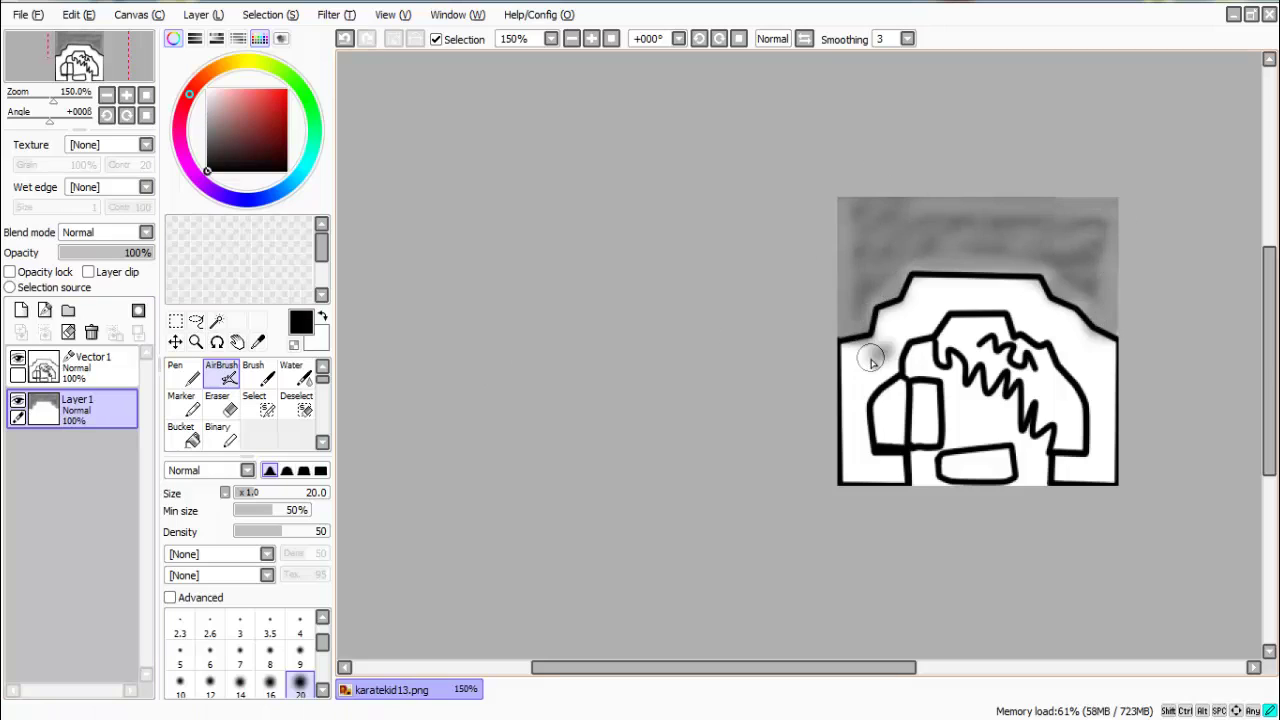
mouse_move(872, 356)
left_mouse_down()
mouse_move(852, 438)
mouse_move(866, 343)
mouse_move(842, 396)
mouse_move(850, 446)
mouse_move(881, 478)
mouse_move(857, 443)
mouse_move(853, 405)
left_mouse_up()
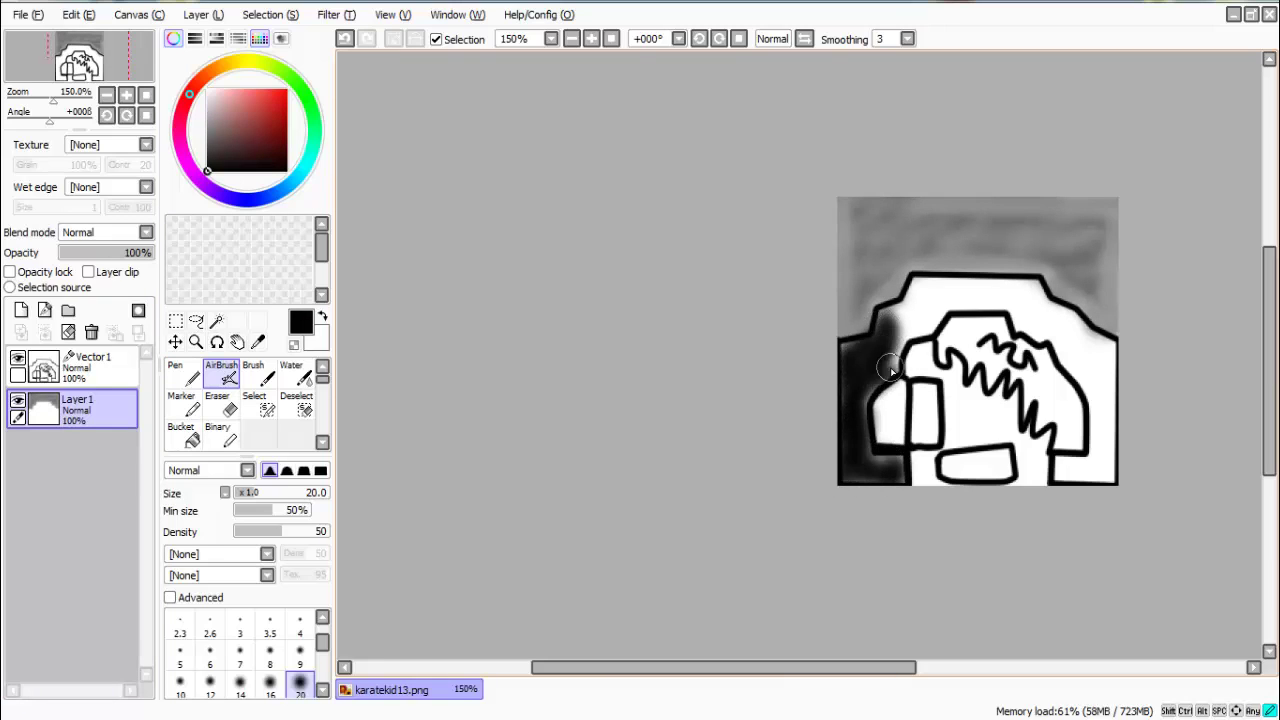
Step: Move the left points of the white eye outline on Vector1 inward to narrow the eye
left_click(90, 365)
left_click(178, 402)
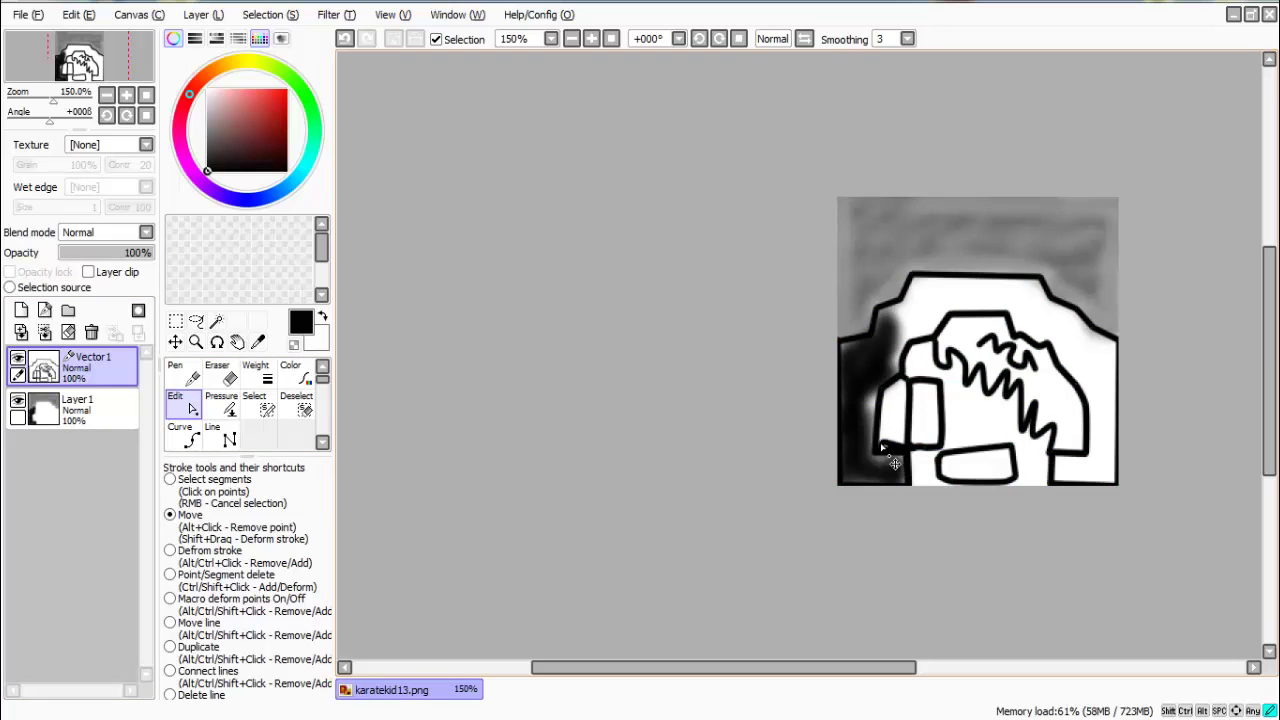
Step: Airbrush the rest of the hood black on Layer1, across its top and down its right side
left_click(80, 408)
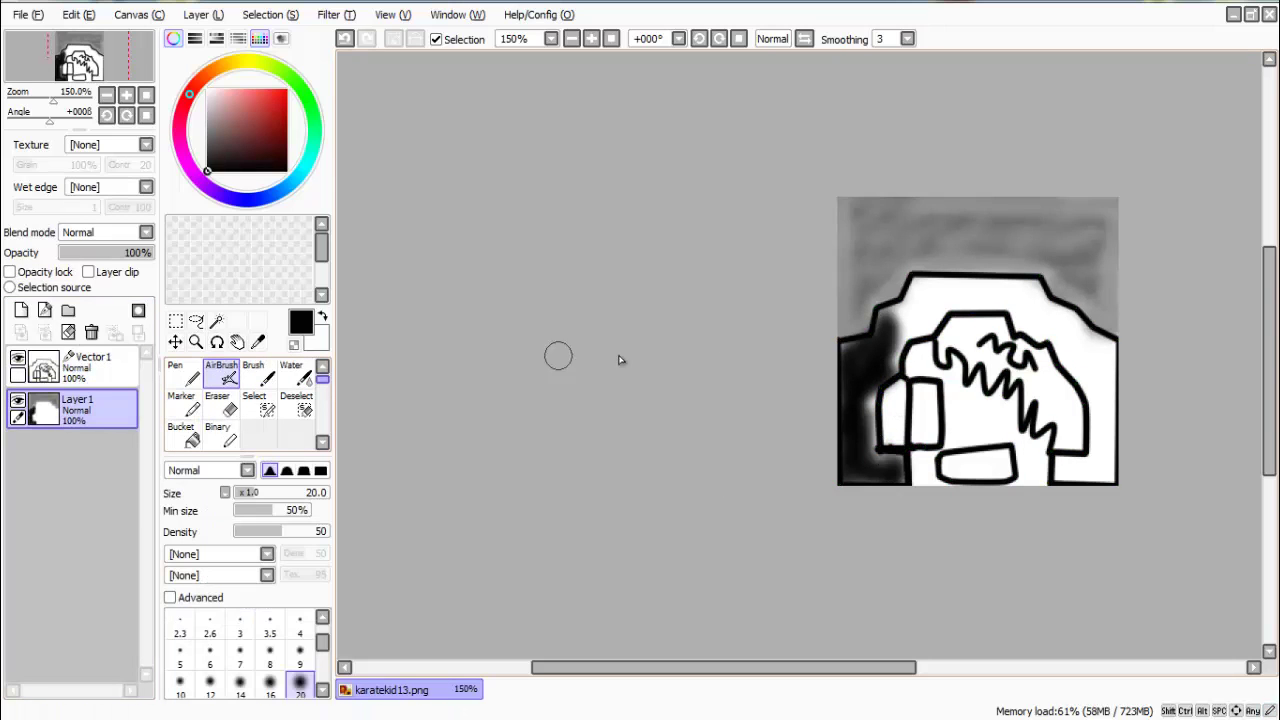
mouse_move(889, 352)
left_mouse_down()
mouse_move(936, 302)
mouse_move(891, 358)
mouse_move(932, 290)
mouse_move(851, 237)
mouse_move(709, 357)
mouse_move(740, 443)
mouse_move(881, 230)
mouse_move(1109, 329)
mouse_move(1163, 277)
mouse_move(851, 206)
mouse_move(1222, 351)
left_mouse_up()
scroll(960, 312, "up", 3)
left_click_drag(688, 667, 839, 667)
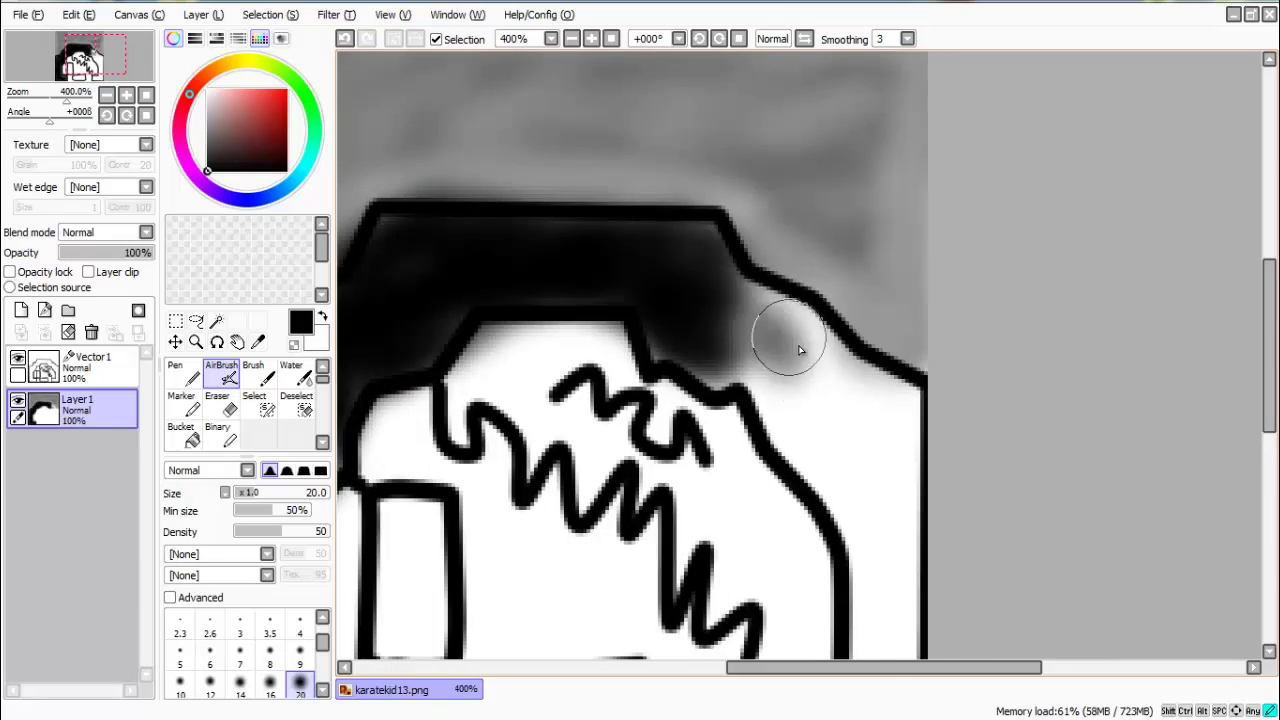
scroll(872, 510, "up", 4)
mouse_move(798, 345)
left_mouse_down()
mouse_move(869, 447)
mouse_move(710, 320)
mouse_move(719, 208)
mouse_move(839, 398)
mouse_move(805, 263)
mouse_move(847, 325)
mouse_move(849, 592)
mouse_move(844, 398)
mouse_move(896, 155)
mouse_move(786, 221)
mouse_move(876, 541)
mouse_move(703, 572)
mouse_move(713, 519)
mouse_move(788, 529)
mouse_move(711, 548)
mouse_move(812, 427)
left_mouse_up()
scroll(824, 398, "down", 3)
scroll(806, 261, "down", 3)
scroll(797, 532, "down", 4)
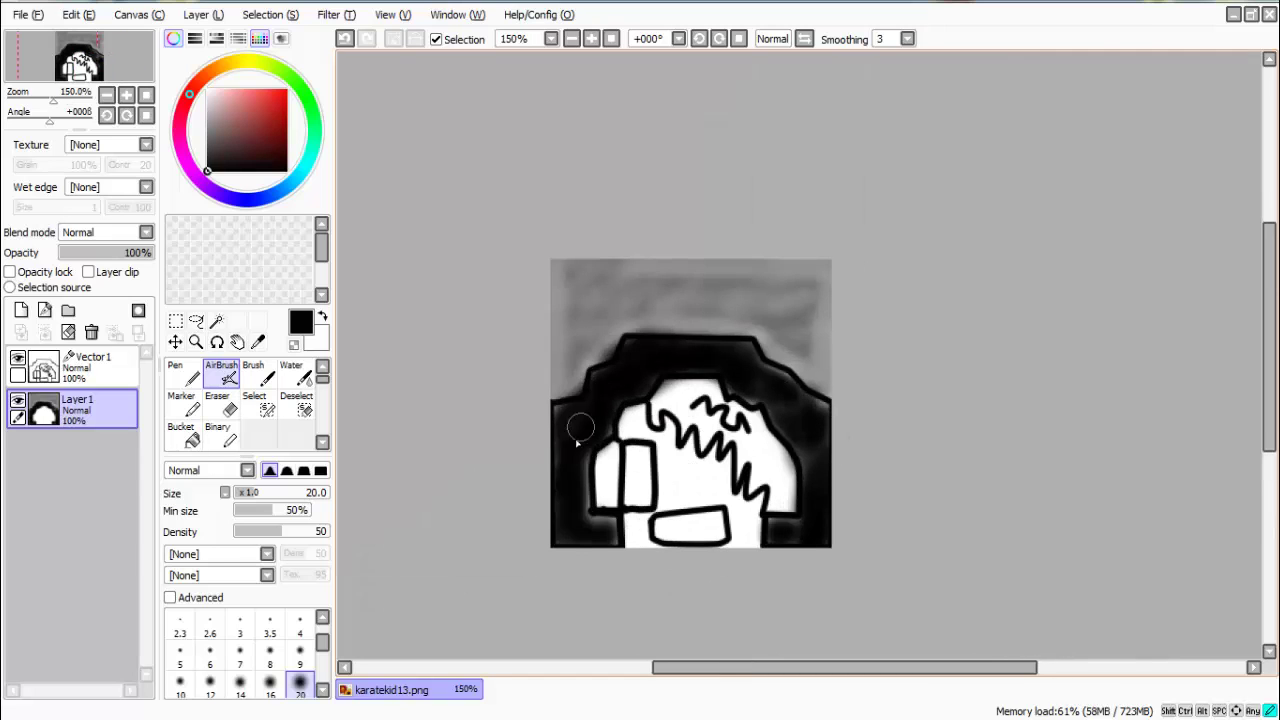
Step: Airbrush the outer part of the eye light grey and the rectangle beside it bright red
scroll(605, 505, "up", 5)
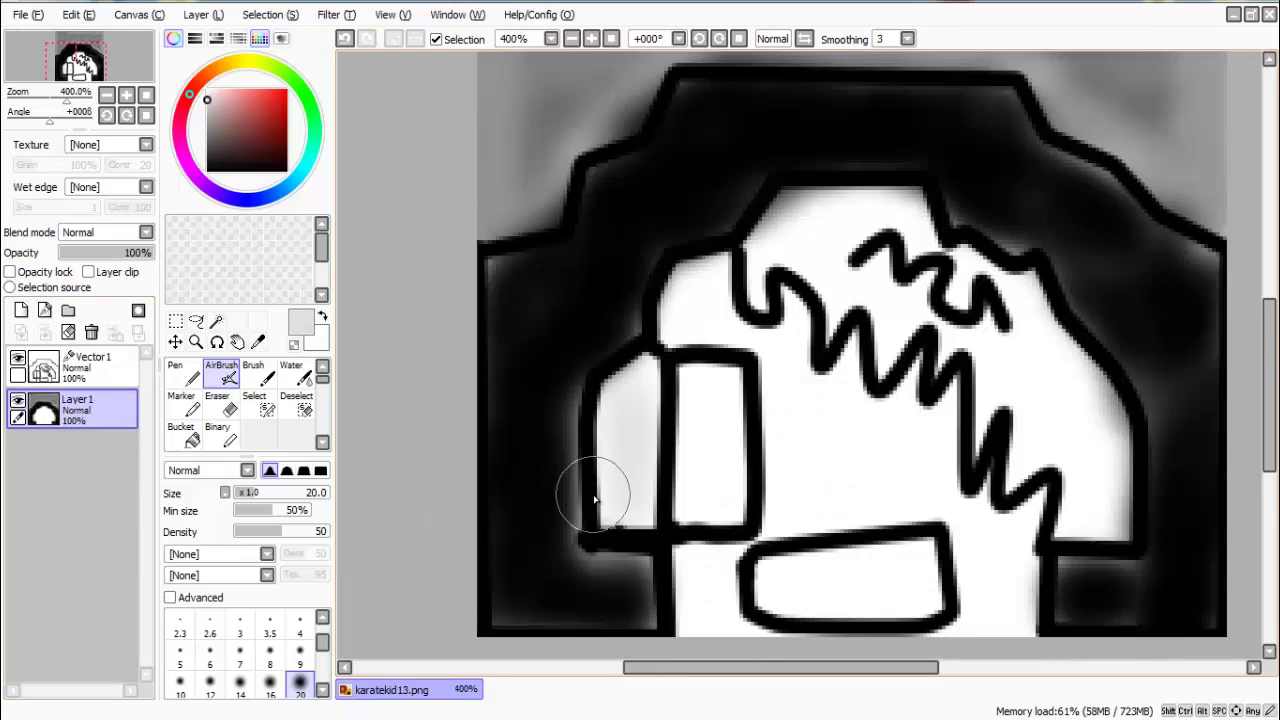
mouse_move(652, 368)
left_mouse_down()
mouse_move(655, 453)
mouse_move(694, 365)
mouse_move(694, 315)
left_mouse_up()
left_click(287, 90)
mouse_move(830, 312)
left_mouse_down()
mouse_move(843, 347)
mouse_move(836, 390)
mouse_move(888, 337)
left_mouse_up()
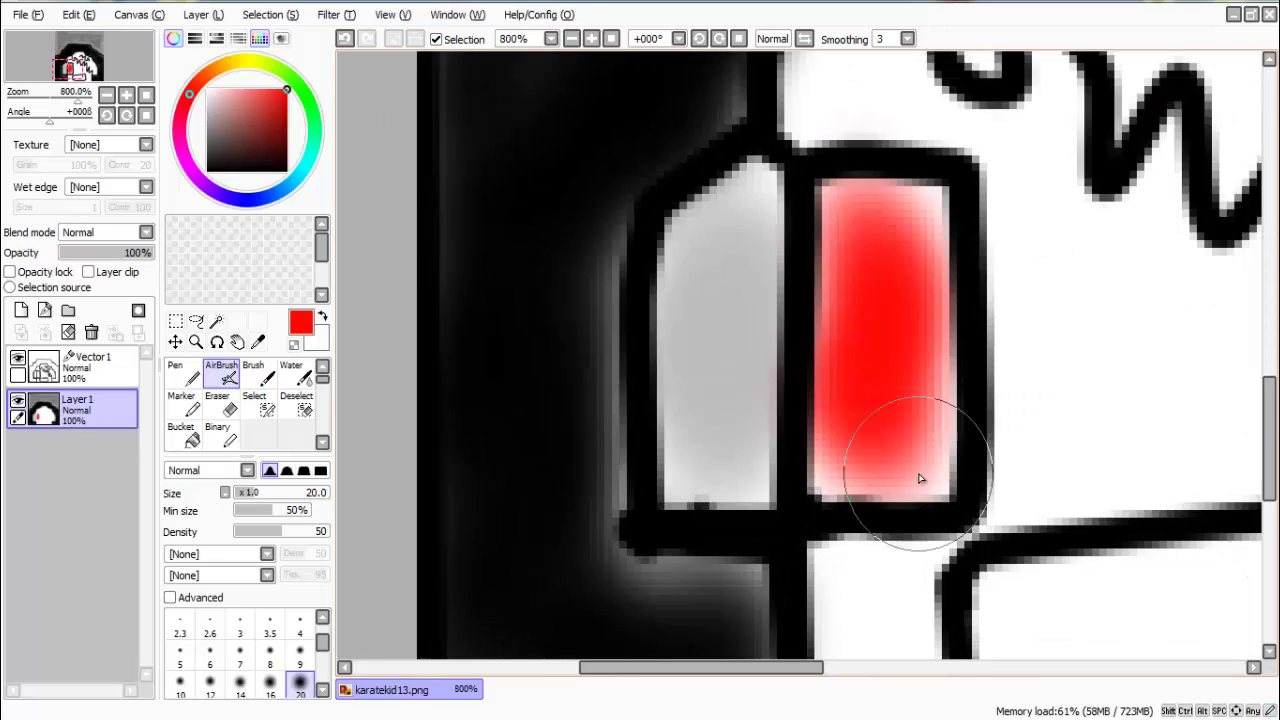
mouse_move(920, 477)
left_mouse_down()
mouse_move(941, 205)
mouse_move(833, 341)
mouse_move(820, 485)
left_mouse_up()
scroll(881, 298, "up", 1)
scroll(881, 298, "down", 6)
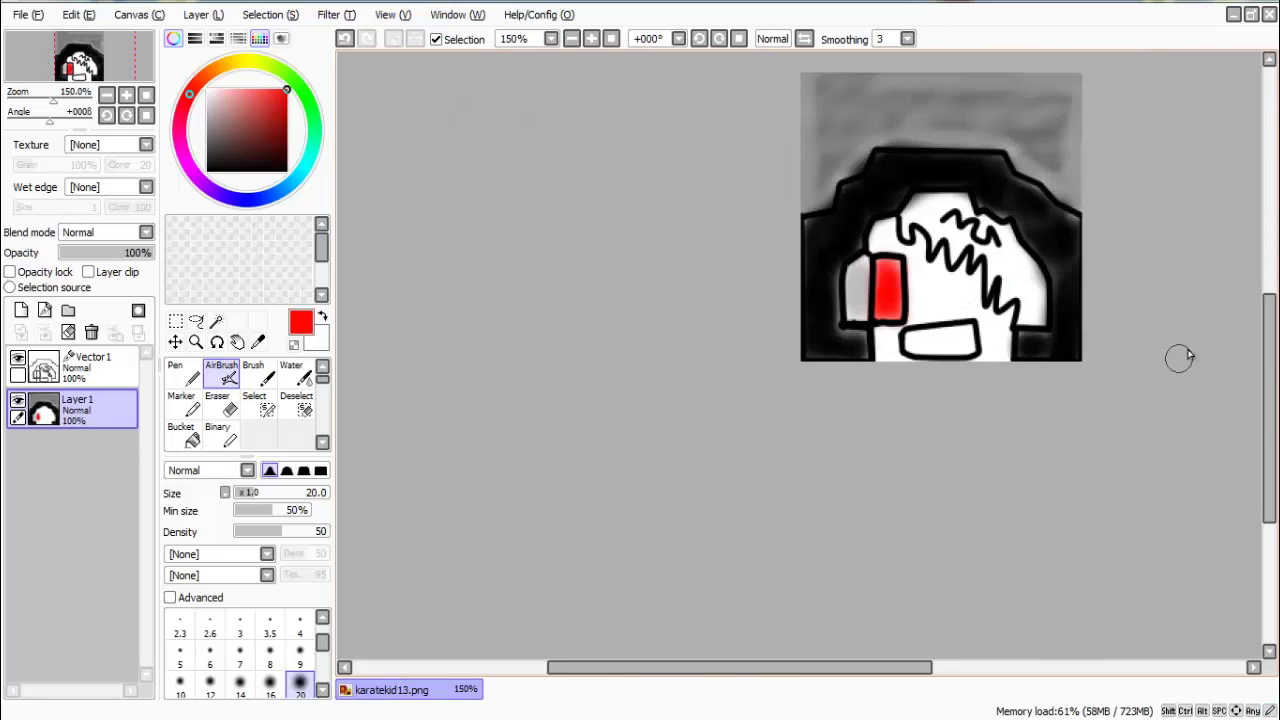
left_click_drag(853, 647, 855, 647)
left_click_drag(788, 266, 637, 301)
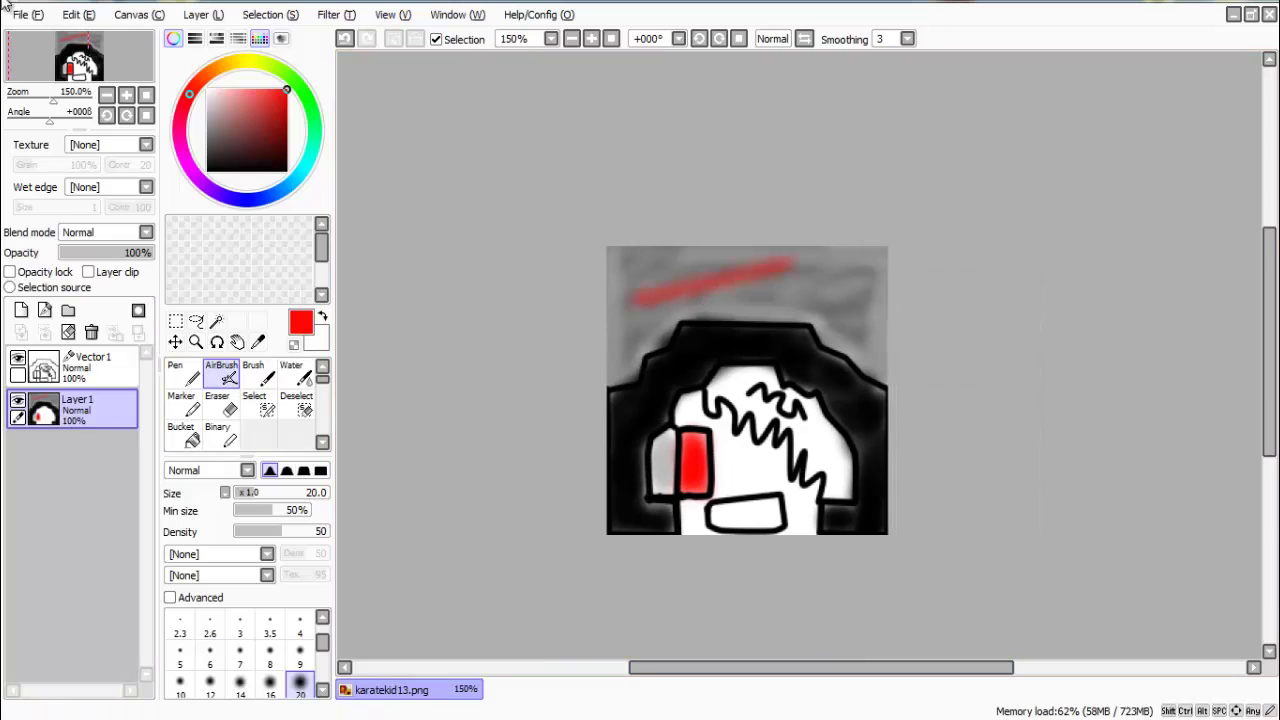
left_click(79, 15)
left_click(90, 34)
left_click(207, 171)
left_click_drag(742, 251, 632, 302)
left_click_drag(882, 262, 710, 304)
left_click(79, 15)
left_click(90, 34)
Step: Airbrush the whole area above the hood with an even light grey
left_click(207, 118)
mouse_move(615, 255)
left_mouse_down()
mouse_move(763, 243)
mouse_move(803, 272)
left_mouse_up()
mouse_move(660, 270)
left_mouse_down()
mouse_move(646, 337)
mouse_move(749, 286)
mouse_move(897, 300)
mouse_move(885, 338)
left_mouse_up()
left_click_drag(603, 369, 593, 293)
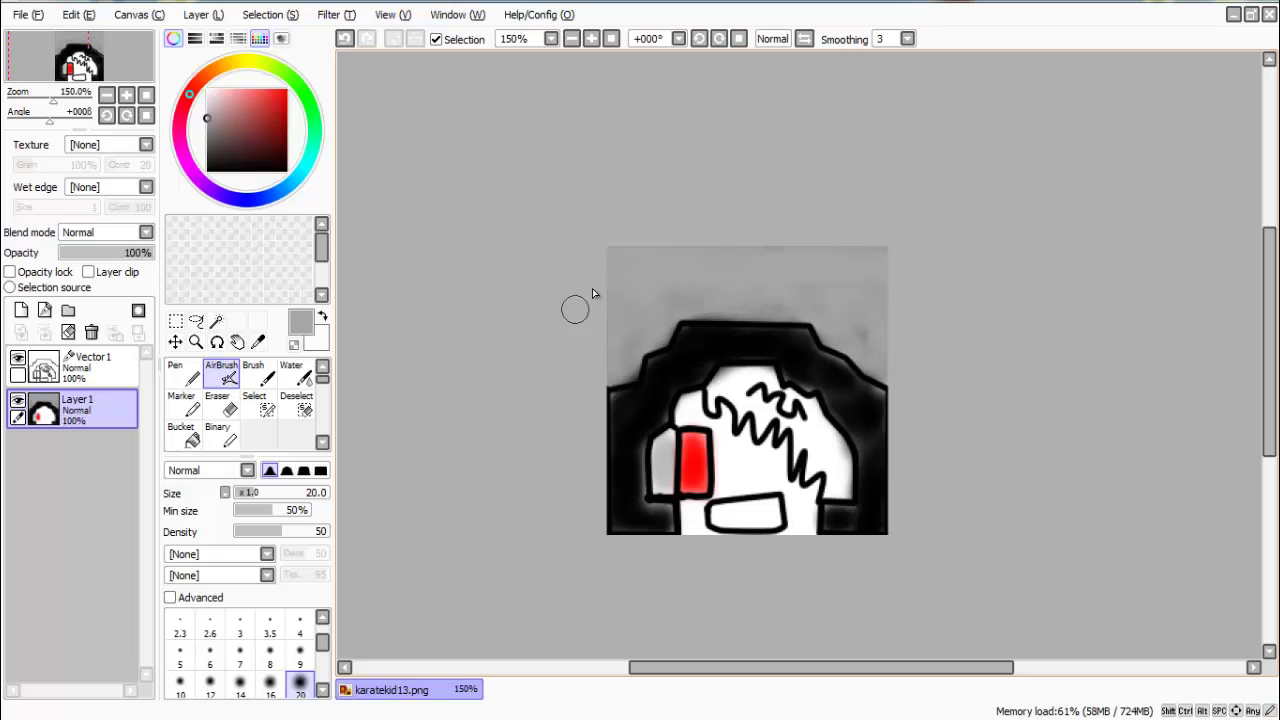
Step: Airbrush the hair area dark brown between the jagged fringe and the inner edge of the hood
left_click(219, 68)
left_click(286, 142)
scroll(723, 397, "up", 4)
mouse_move(731, 363)
left_mouse_down()
mouse_move(843, 335)
mouse_move(688, 360)
left_mouse_up()
mouse_move(908, 381)
left_mouse_down()
mouse_move(663, 420)
mouse_move(694, 366)
mouse_move(857, 466)
mouse_move(870, 319)
mouse_move(936, 463)
mouse_move(887, 371)
mouse_move(1020, 530)
left_mouse_up()
scroll(1085, 530, "up", 1)
left_click_drag(1269, 375, 1269, 421)
mouse_move(908, 205)
left_mouse_down()
mouse_move(945, 203)
mouse_move(975, 285)
mouse_move(915, 390)
mouse_move(857, 290)
mouse_move(845, 222)
mouse_move(1123, 563)
mouse_move(1129, 500)
mouse_move(1109, 394)
mouse_move(1073, 300)
mouse_move(1000, 200)
left_mouse_up()
scroll(857, 280, "down", 4)
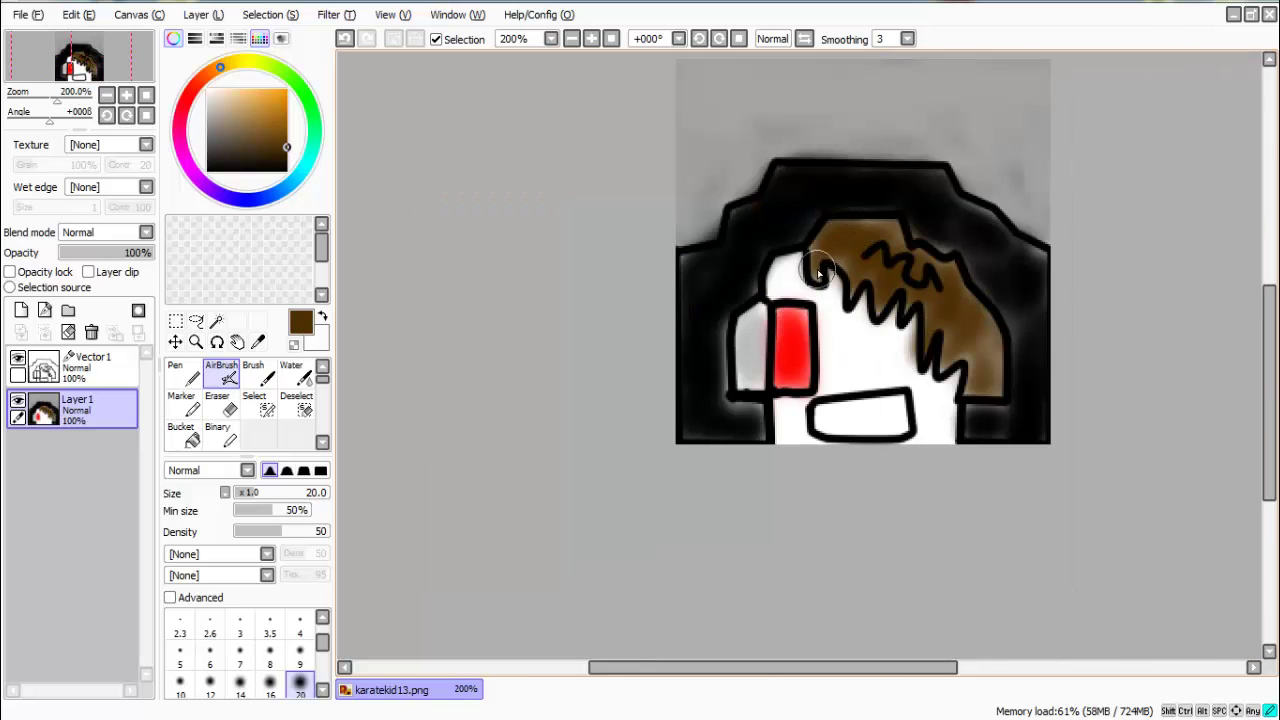
Step: Airbrush lighter brown highlights along the fringe, outer hair edge and inner hair strands at size 7
scroll(983, 371, "up", 4)
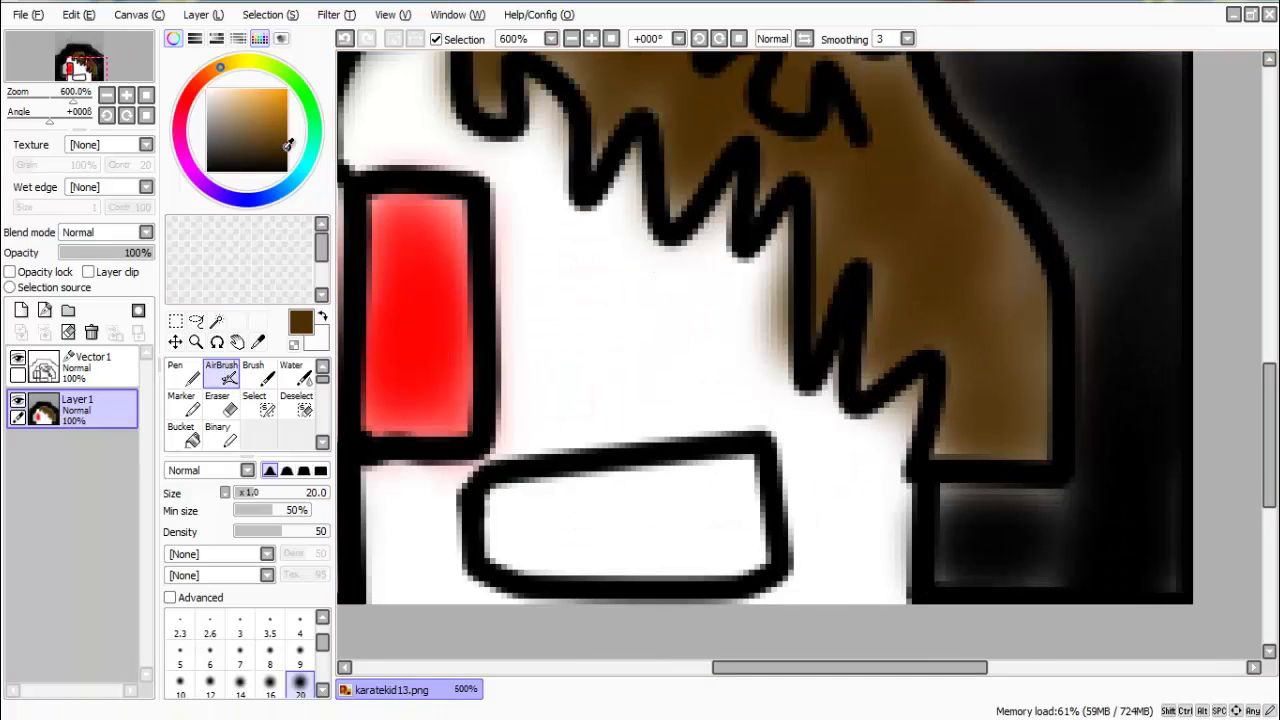
left_click(240, 655)
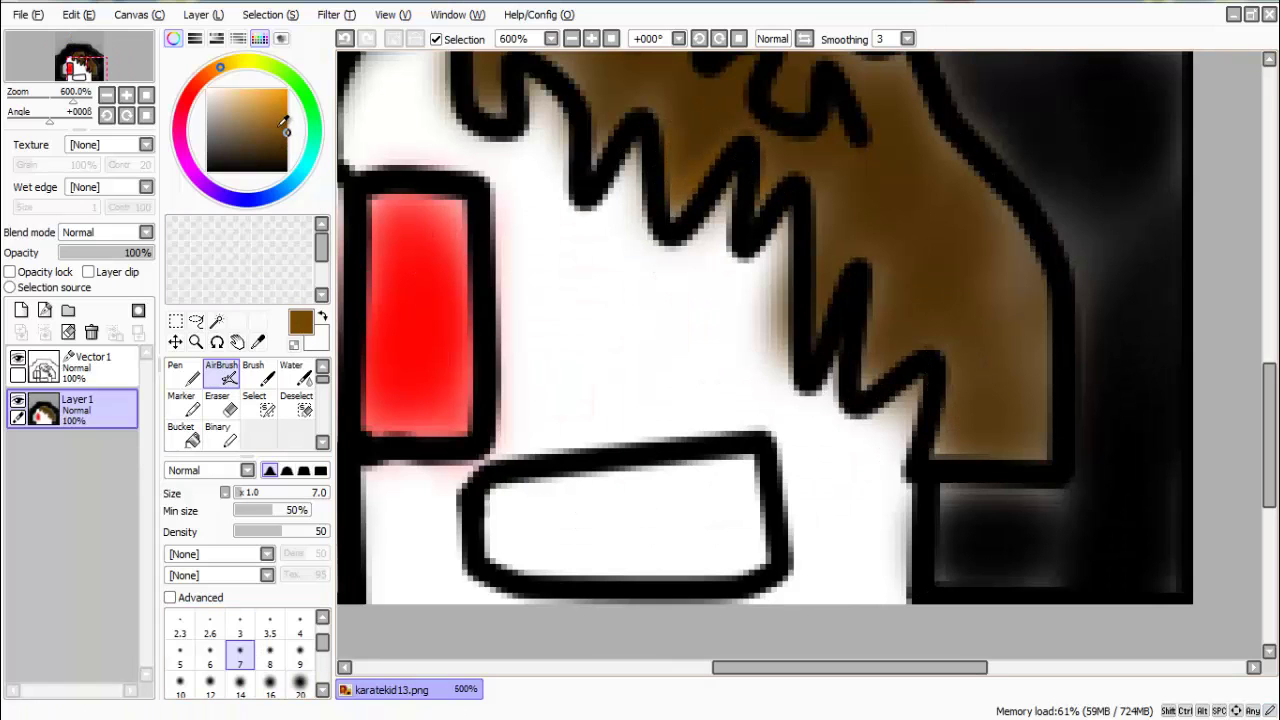
left_click_drag(818, 182, 953, 436)
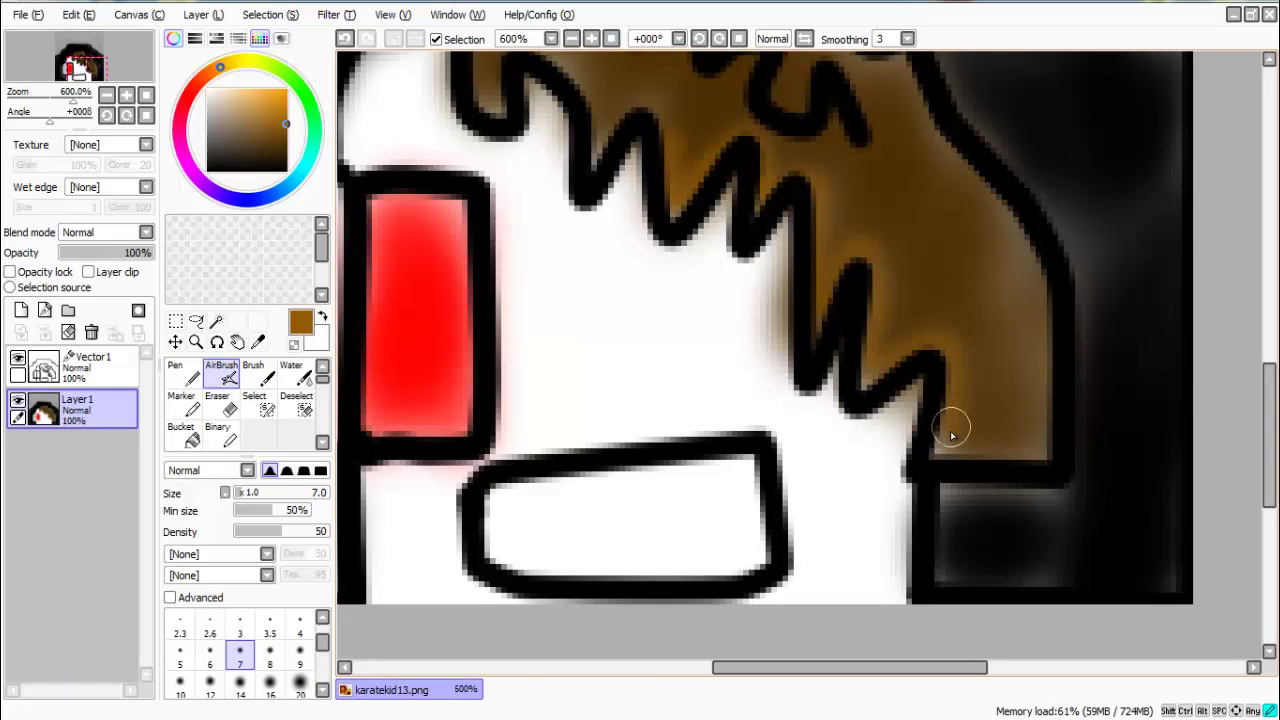
scroll(1040, 276, "down", 2)
scroll(914, 137, "up", 1)
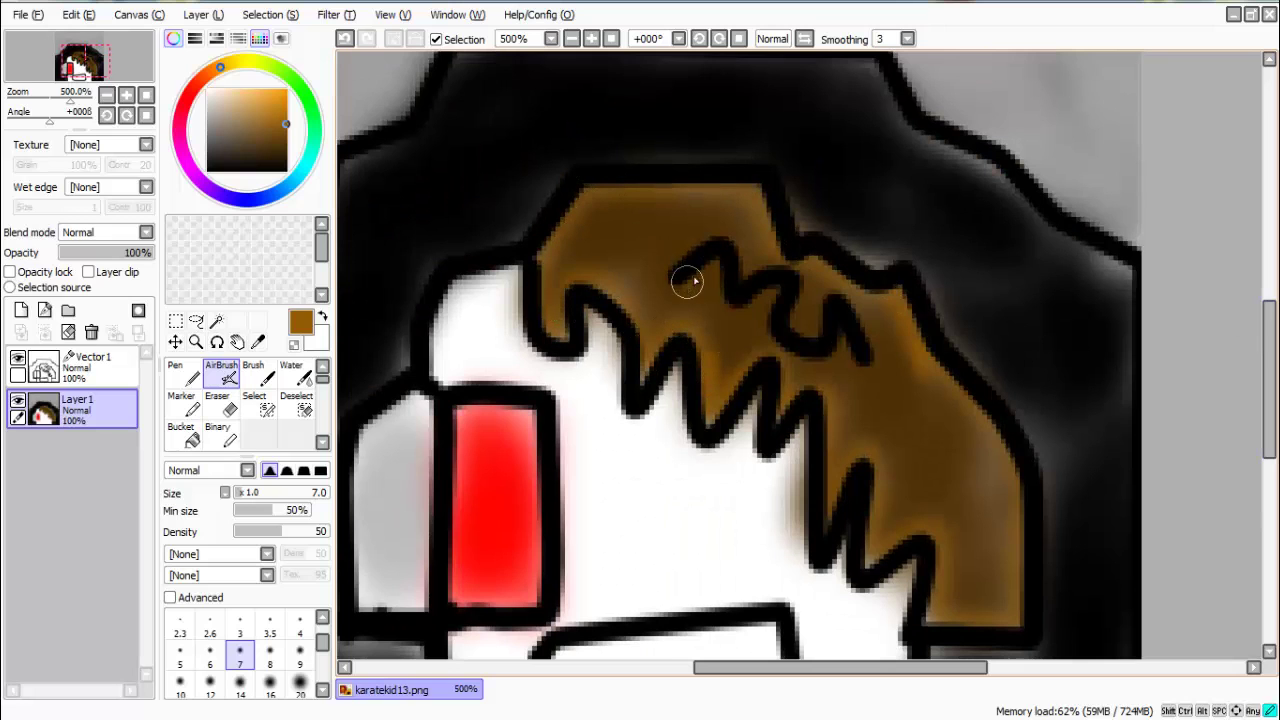
scroll(673, 268, "up", 3)
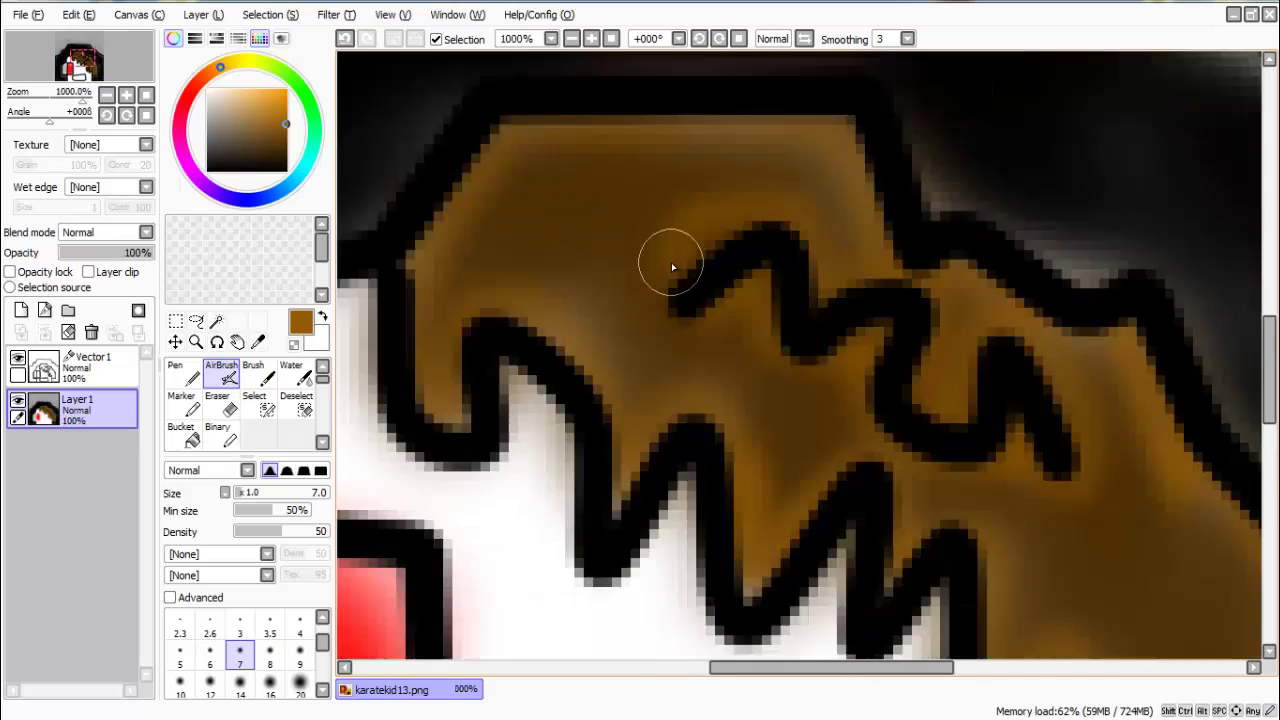
scroll(680, 284, "down", 8)
scroll(650, 342, "up", 2)
left_click(97, 369)
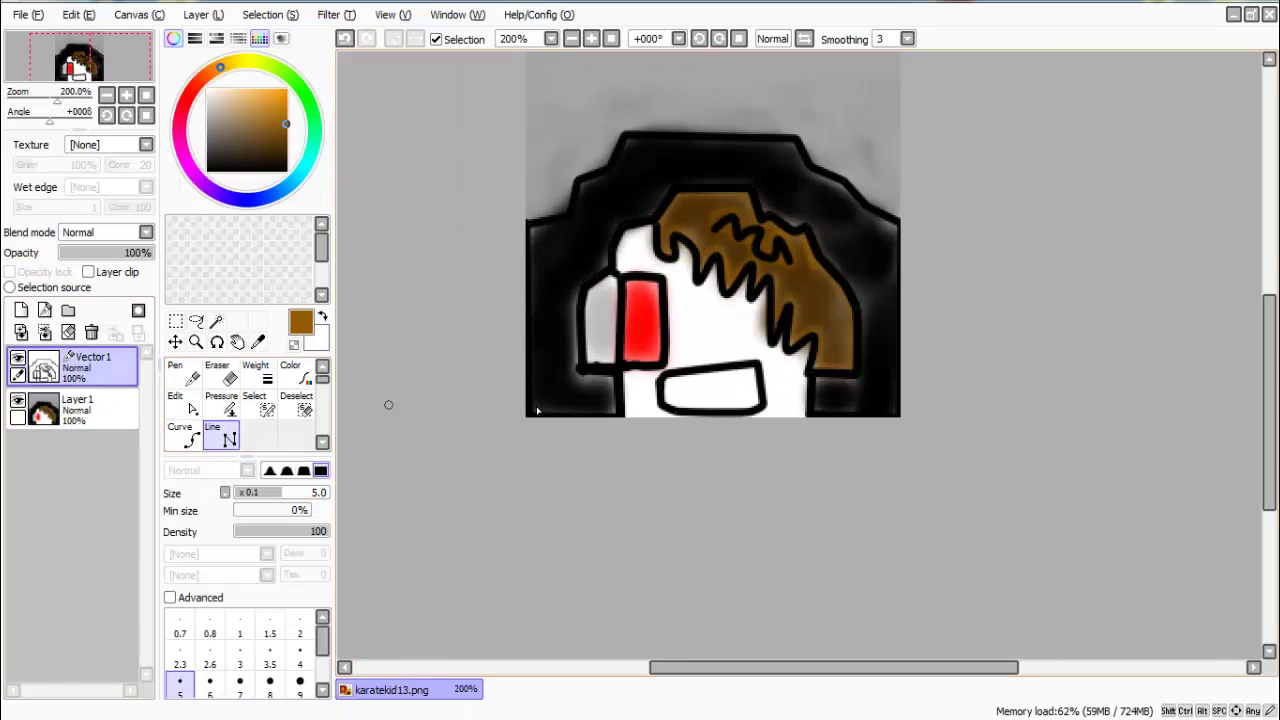
left_click(78, 14)
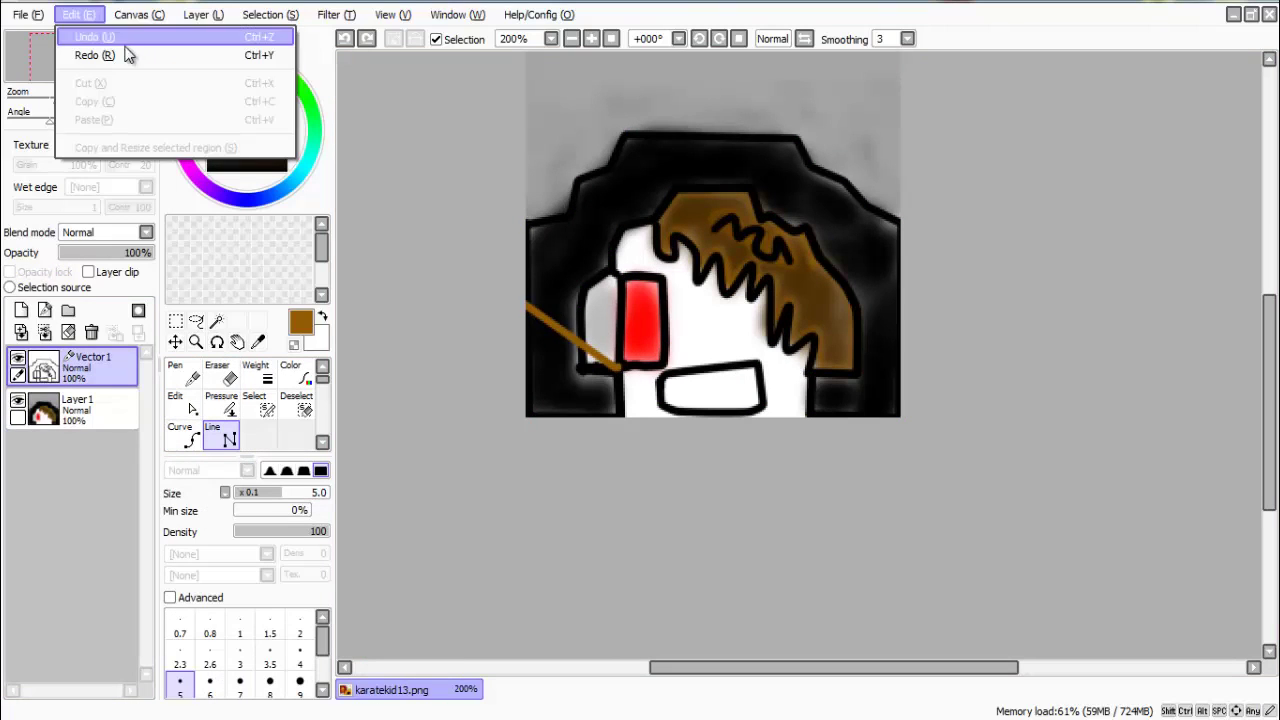
left_click(86, 42)
left_click(285, 165)
left_click(180, 372)
scroll(240, 660, "down", 2)
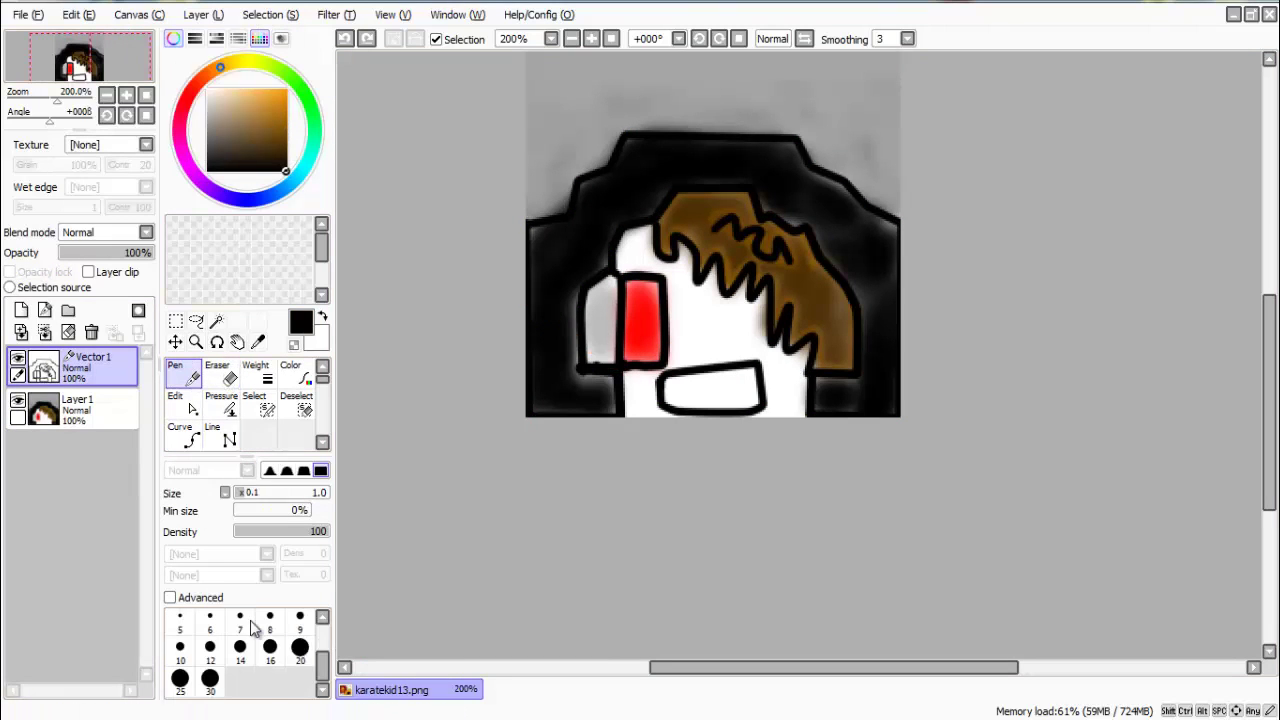
left_click(300, 648)
left_click(78, 405)
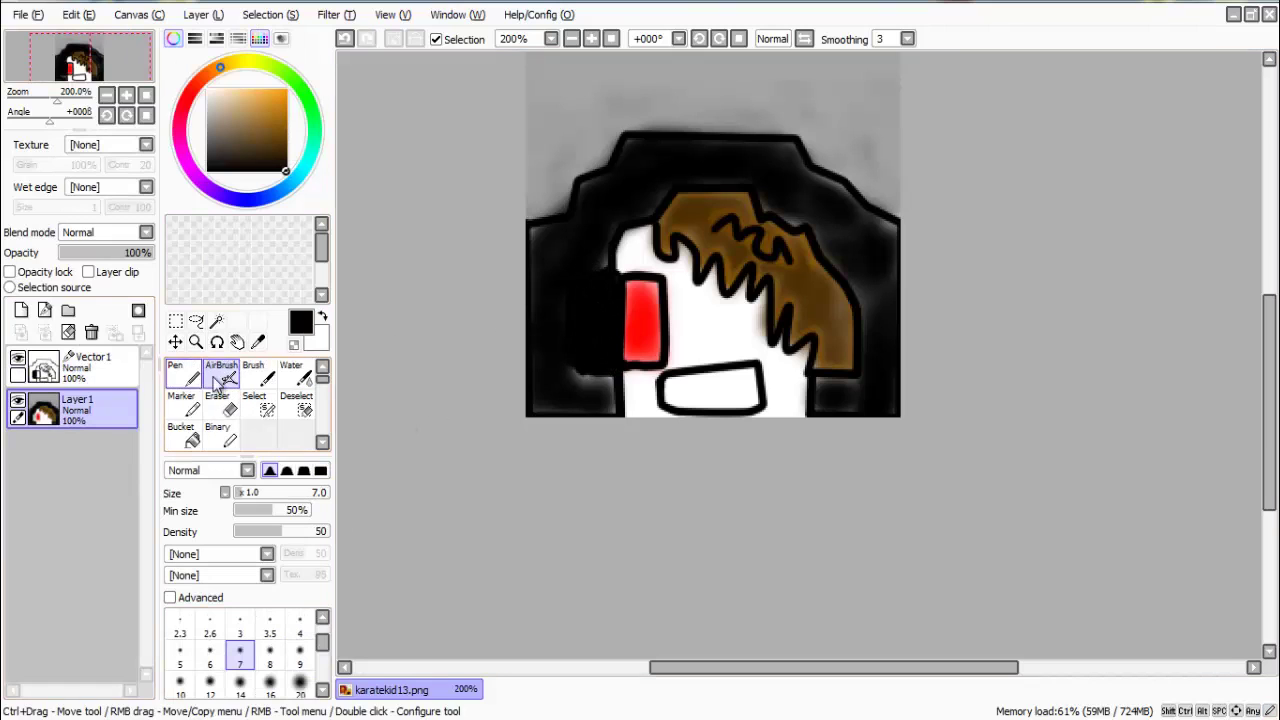
left_click(85, 20)
left_click(92, 36)
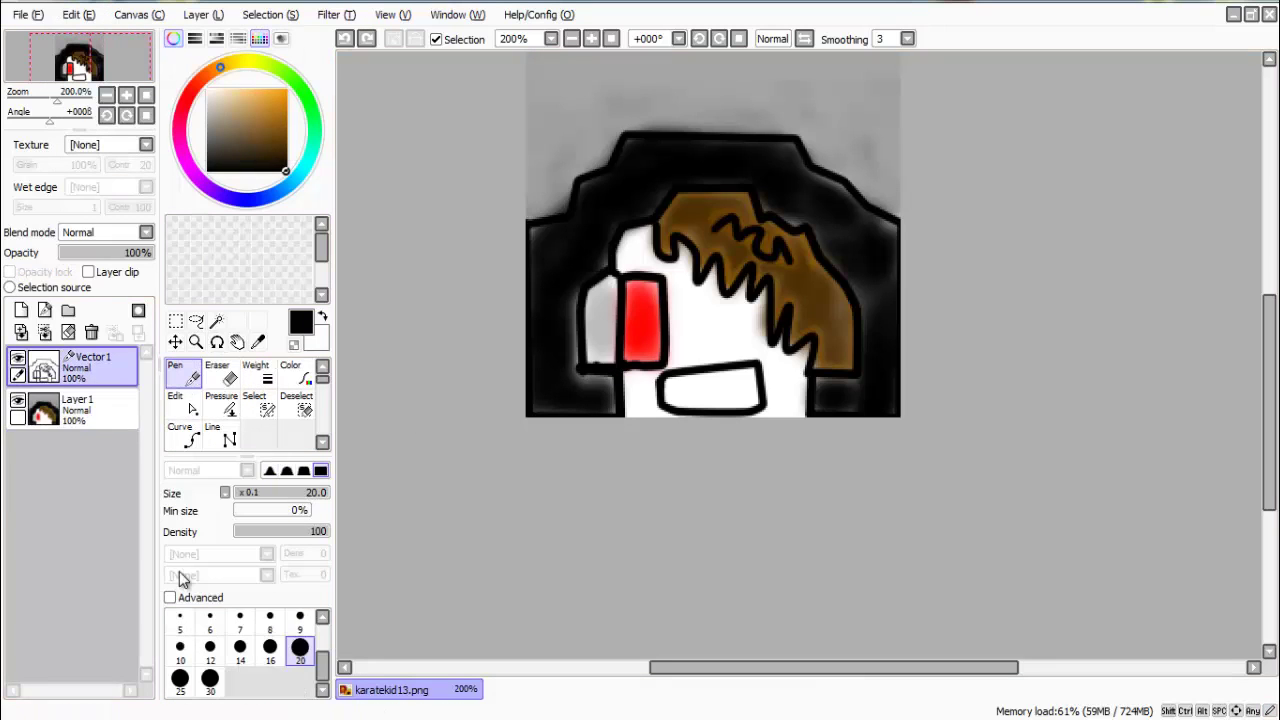
Step: Airbrush the light grey part of the eye black on Layer1 at size 20
left_click(90, 410)
left_click(300, 684)
mouse_move(563, 320)
left_mouse_down()
mouse_move(603, 307)
mouse_move(597, 400)
mouse_move(592, 303)
mouse_move(596, 335)
mouse_move(550, 244)
mouse_move(572, 365)
mouse_move(589, 322)
mouse_move(602, 353)
mouse_move(572, 292)
left_mouse_up()
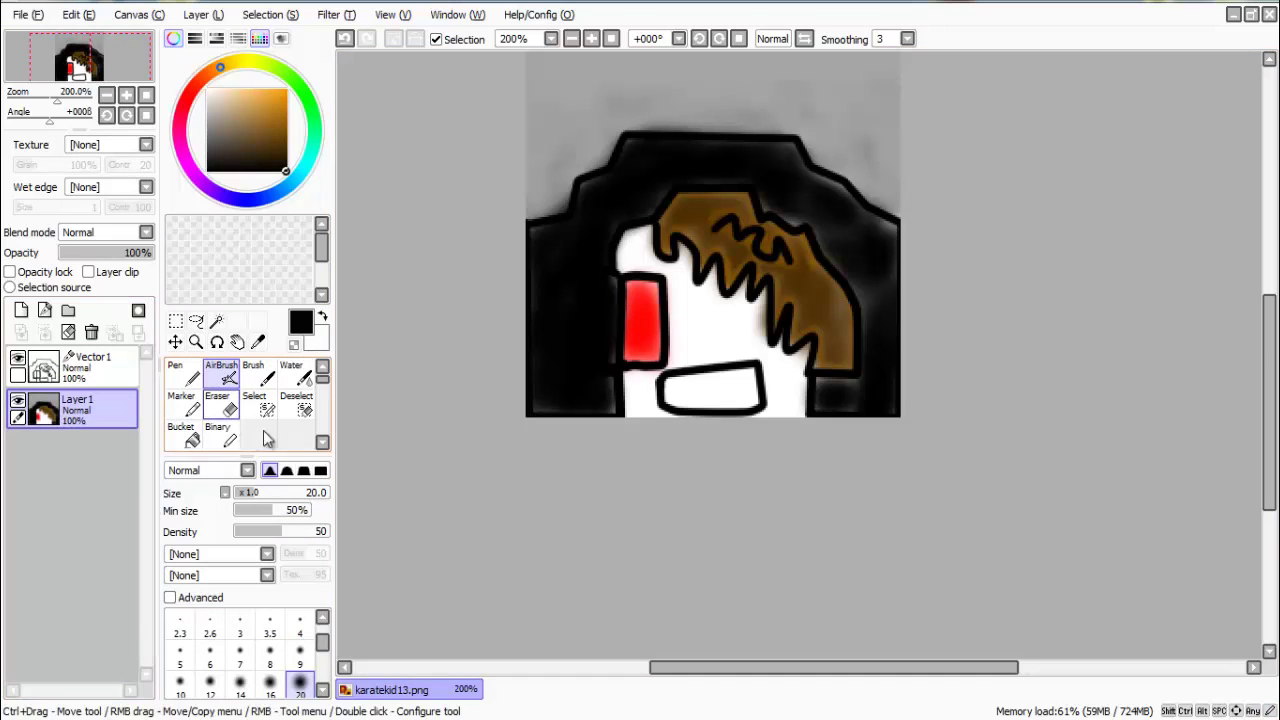
Step: Airbrush the face tan around the fringe, the red rectangle and the mouth
left_click(291, 134)
mouse_move(702, 318)
left_mouse_down()
mouse_move(680, 273)
mouse_move(640, 244)
mouse_move(625, 274)
mouse_move(713, 288)
mouse_move(722, 321)
mouse_move(764, 308)
mouse_move(774, 375)
mouse_move(800, 345)
mouse_move(691, 340)
mouse_move(684, 354)
mouse_move(710, 349)
mouse_move(768, 422)
mouse_move(641, 394)
mouse_move(648, 408)
mouse_move(662, 413)
mouse_move(656, 372)
mouse_move(716, 326)
mouse_move(628, 262)
left_mouse_up()
left_click(99, 378)
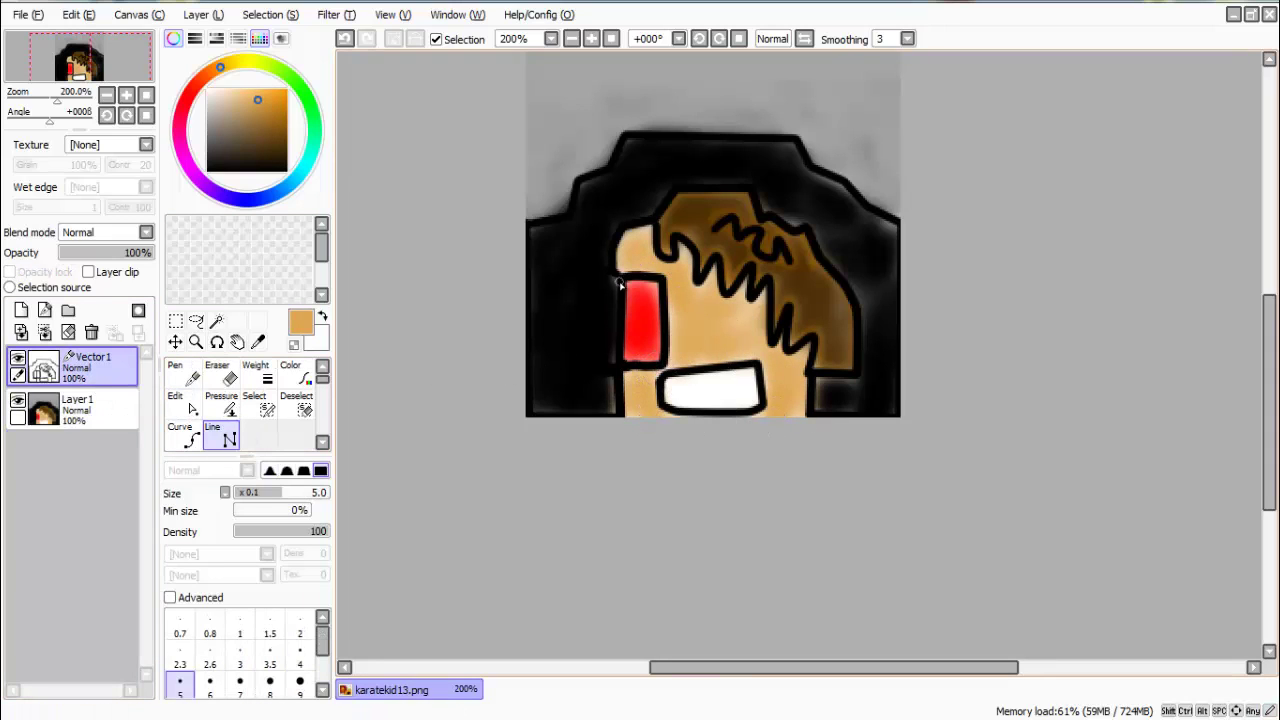
left_click(110, 15)
left_click(108, 15)
right_click(627, 279)
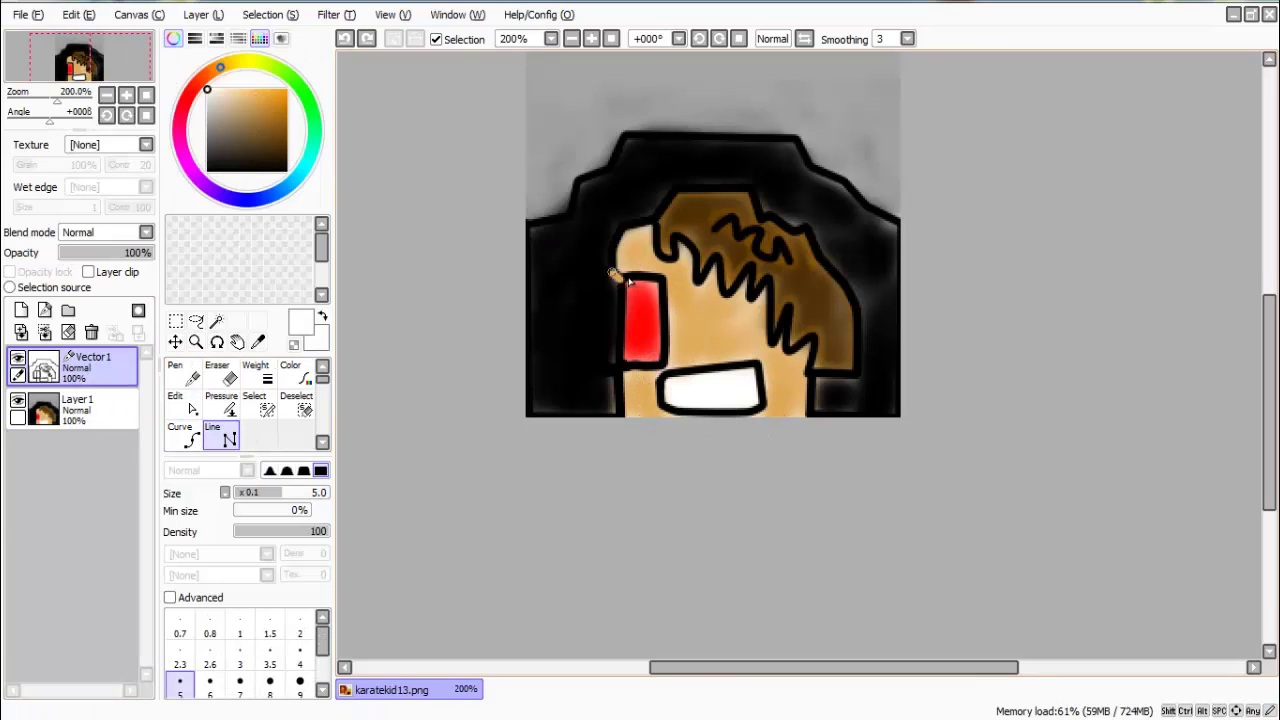
left_click(92, 17)
left_click(97, 37)
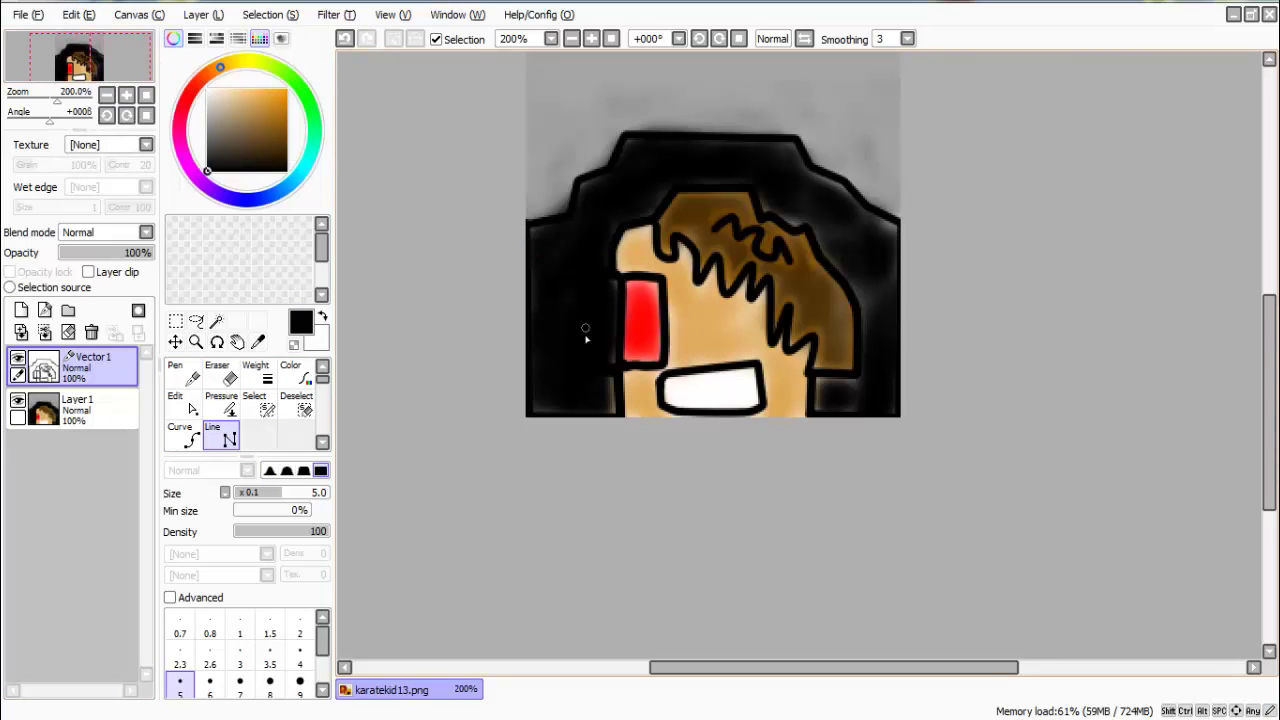
Step: Airbrush a white strip beside the red rectangle on Layer1 and fill the mouth with light peach
left_click(135, 411)
mouse_move(600, 290)
left_mouse_down()
mouse_move(591, 354)
mouse_move(605, 295)
left_mouse_up()
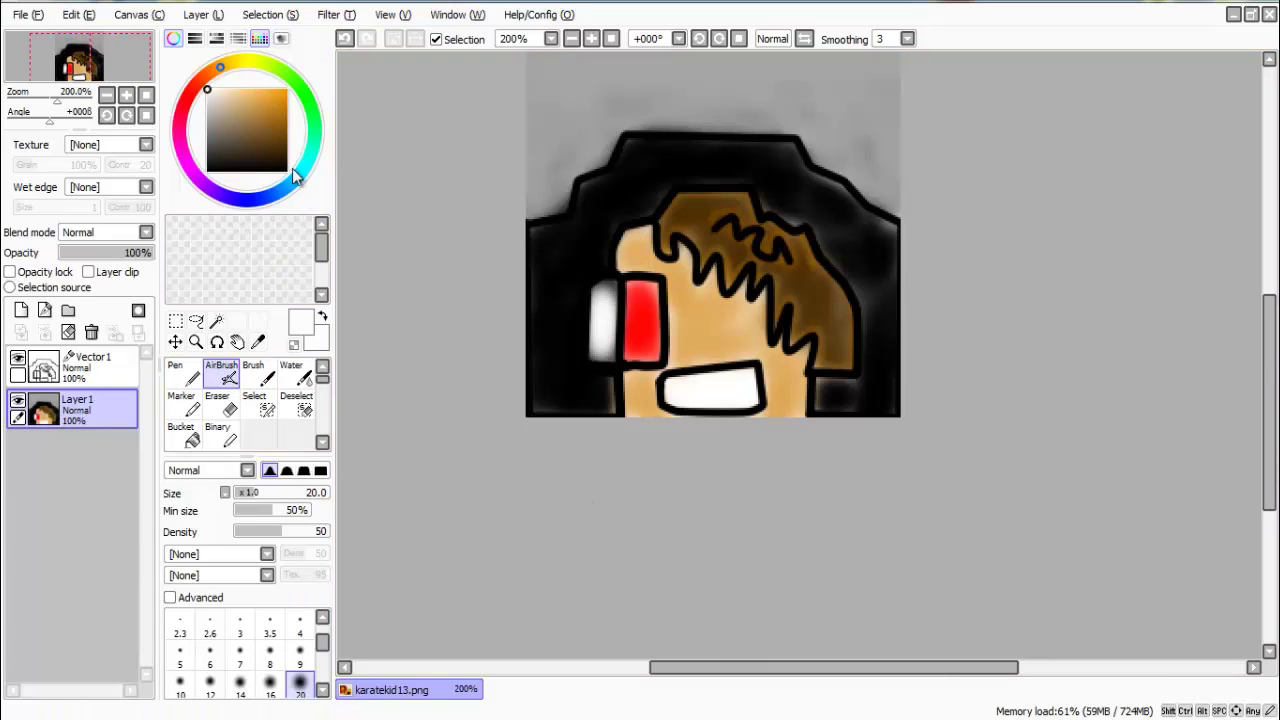
left_click(239, 90)
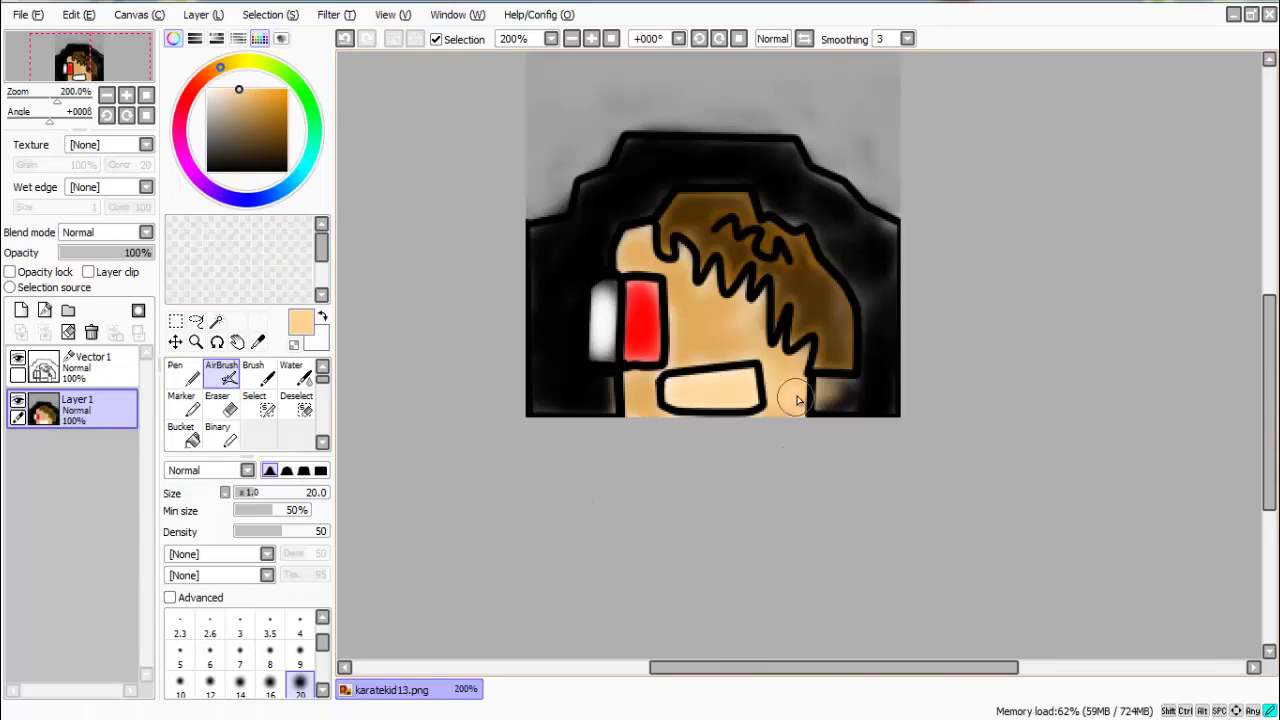
left_click_drag(757, 397, 670, 392)
left_click(95, 367)
left_click(221, 437)
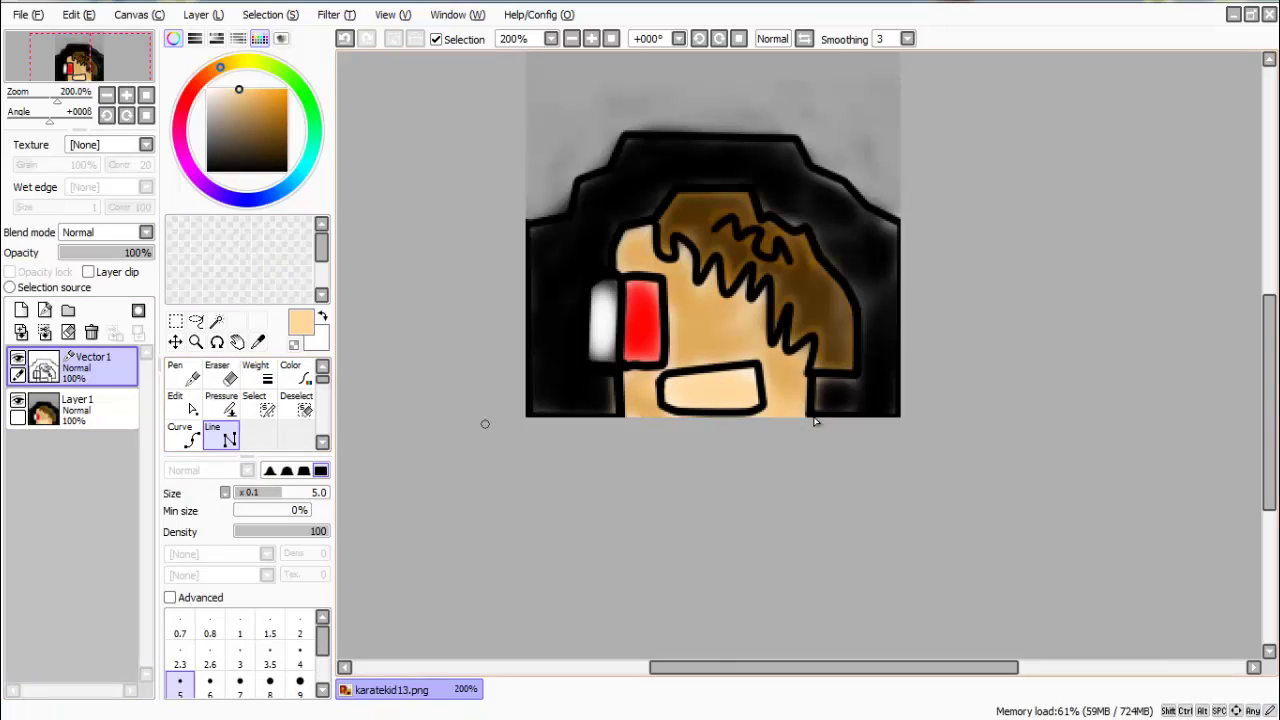
key("x")
scroll(300, 650, "down", 2)
left_click(300, 637)
left_click_drag(658, 383, 752, 383)
left_click(88, 14)
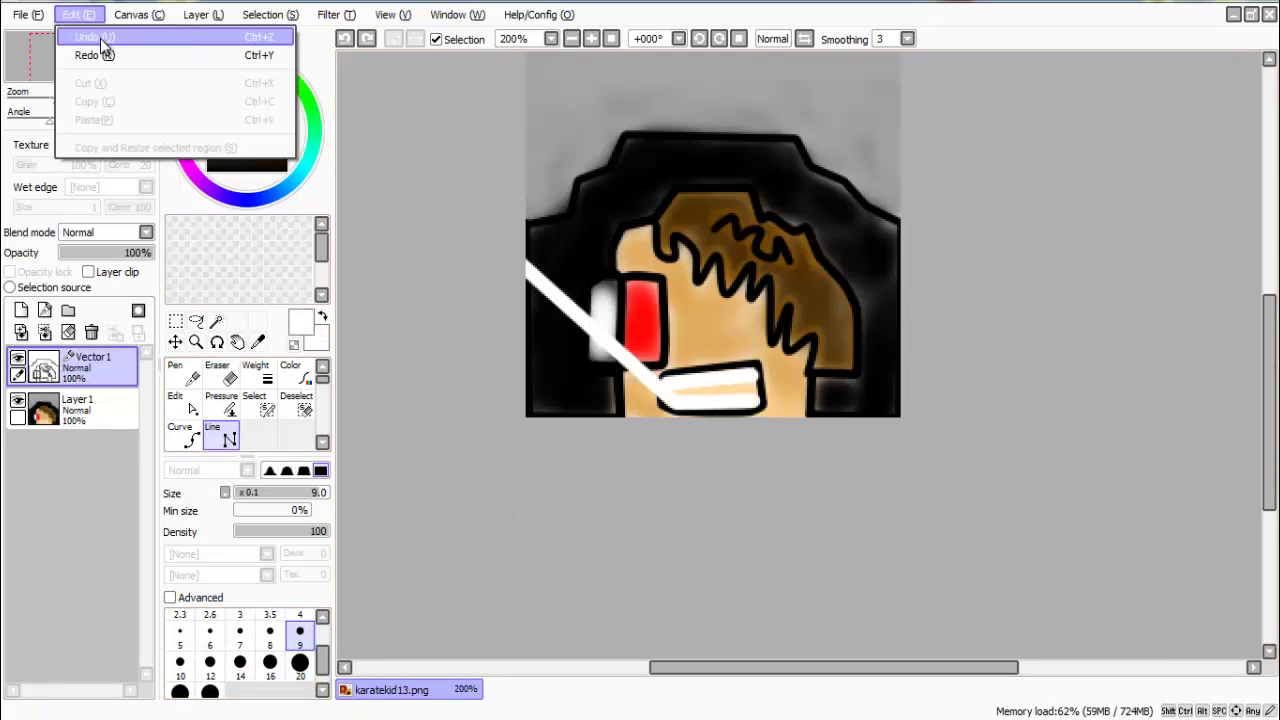
left_click(94, 37)
Step: Airbrush white inside the mouth outline on Layer1 at size 8
left_click(80, 408)
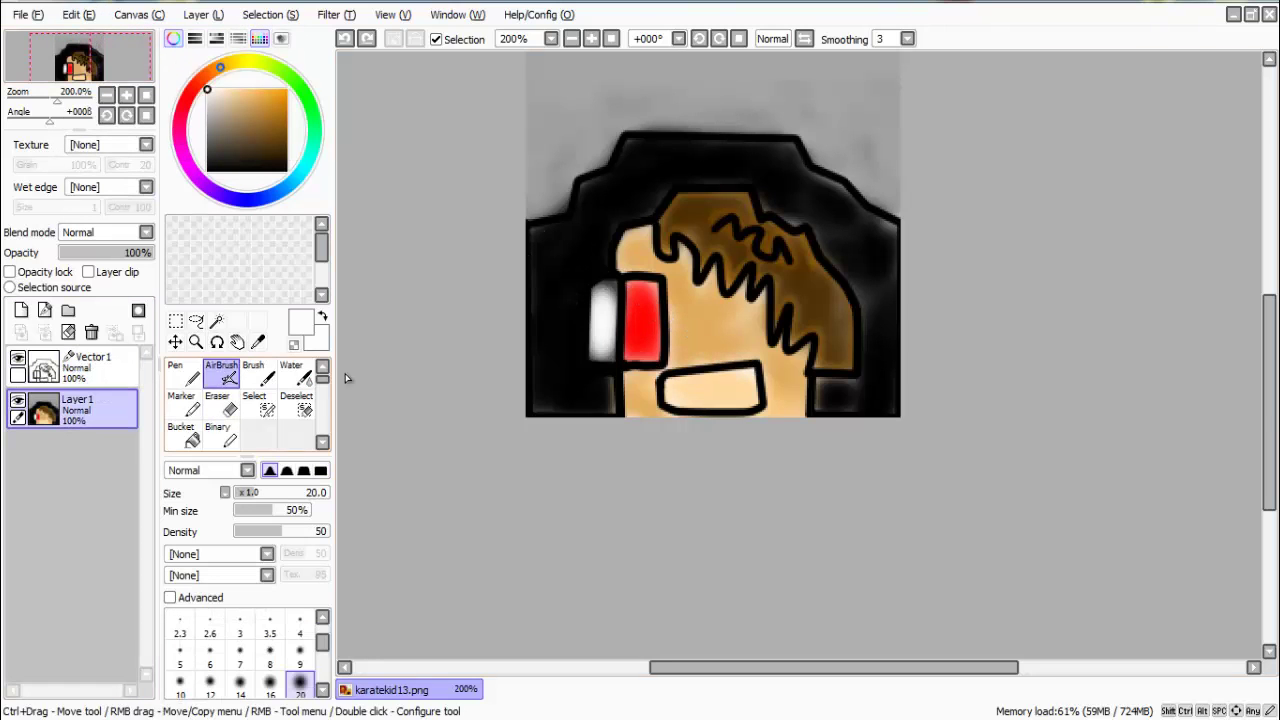
scroll(720, 390, "up", 2)
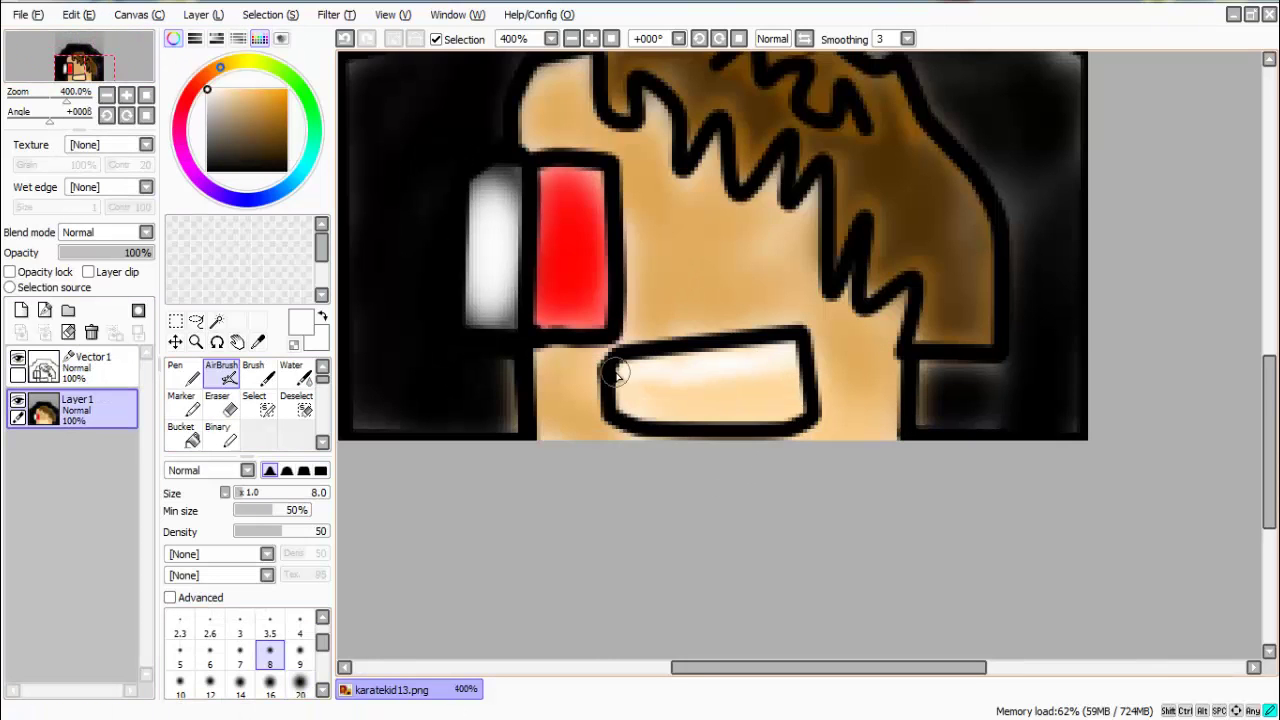
right_click(582, 272)
left_click_drag(684, 388, 734, 383)
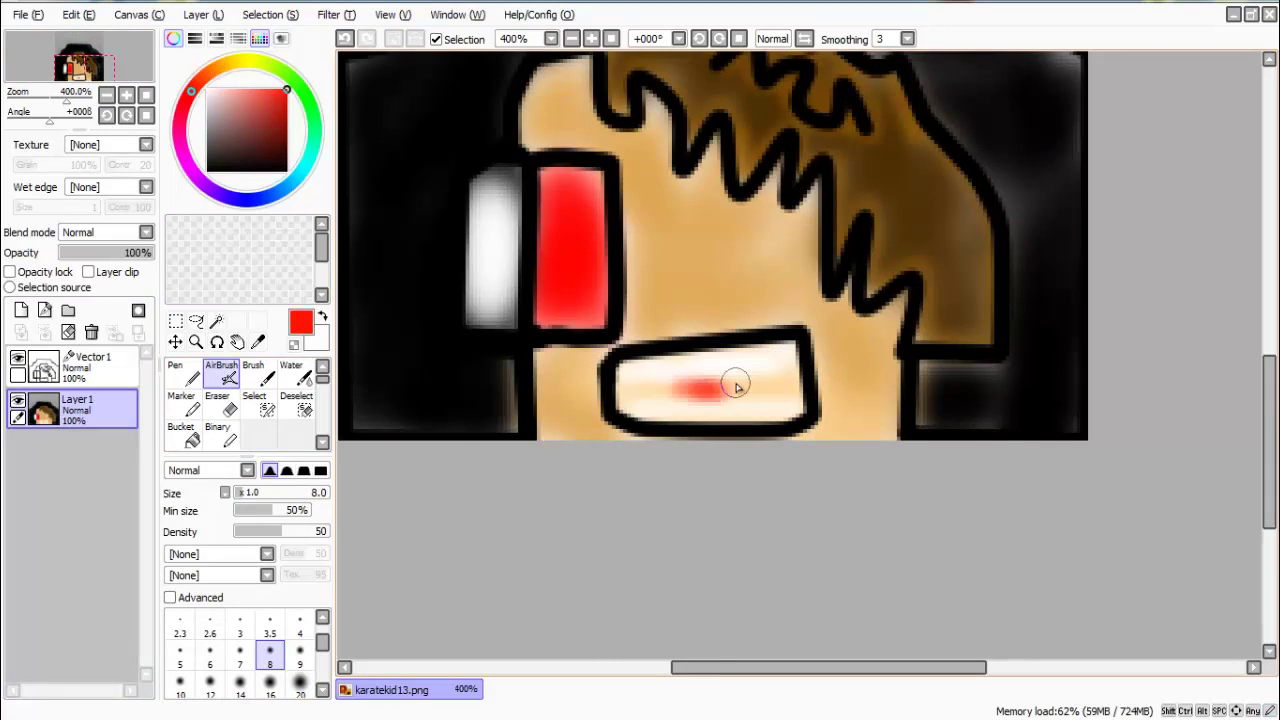
scroll(745, 410, "down", 5)
scroll(760, 460, "up", 1)
key("ctrl+z")
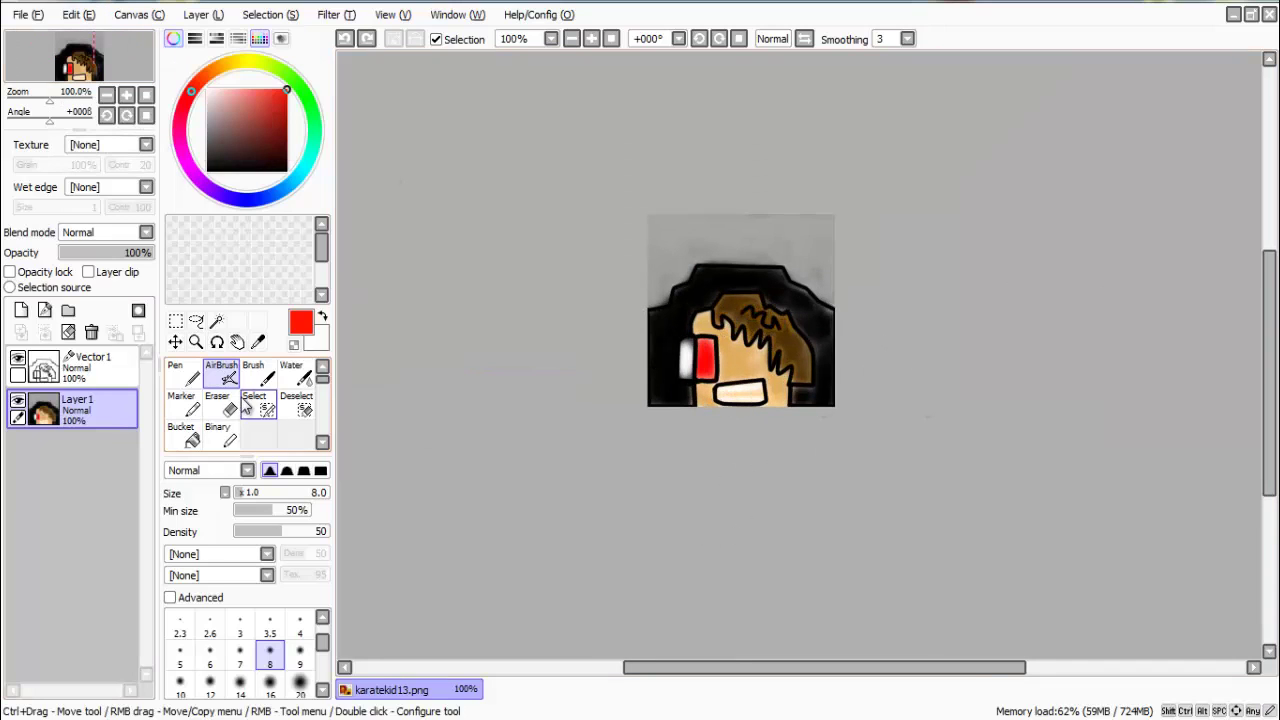
Step: Set the airbrush colour to black and choose a brush size for painting on Layer1
left_click(241, 161)
key("bracketright")
key("bracketright")
key("bracketright")
key("bracketright")
key("bracketright")
key("bracketright")
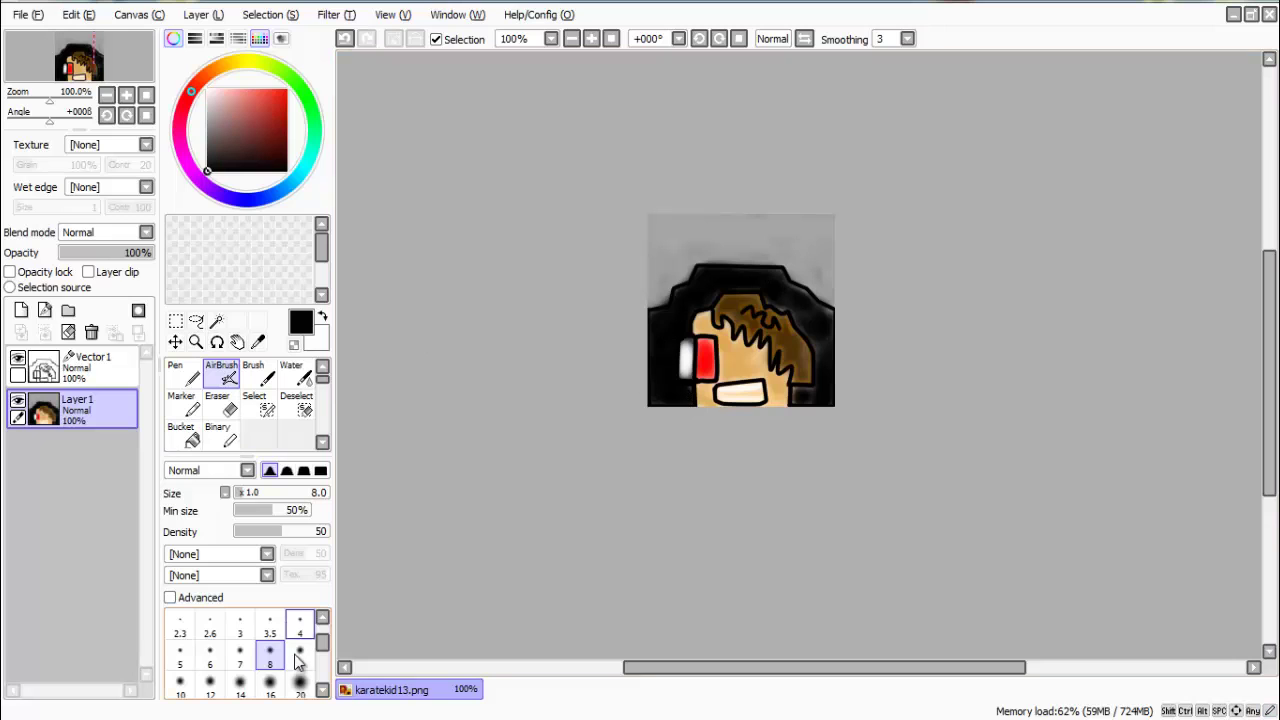